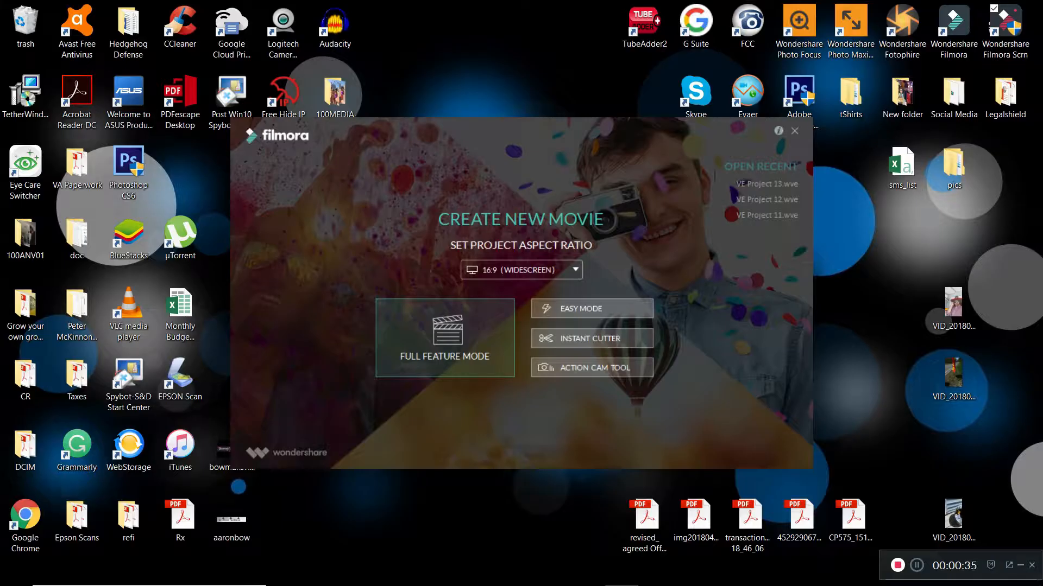
Start a 16:9 project in full feature mode and import the P1000129 video from the 2018-05-16 folder in Raw Video.
click(445, 338)
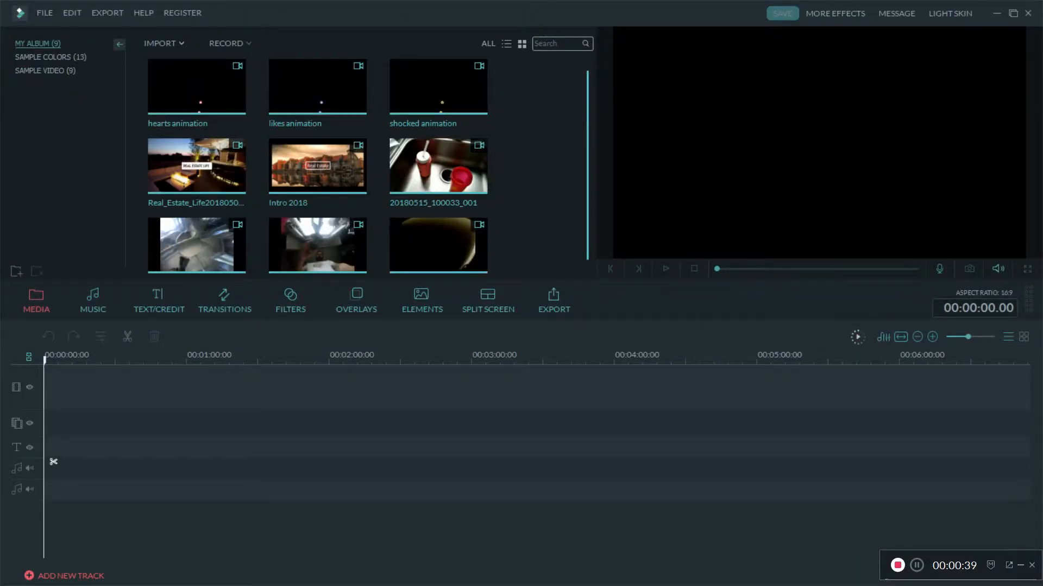
click(163, 42)
key(Return)
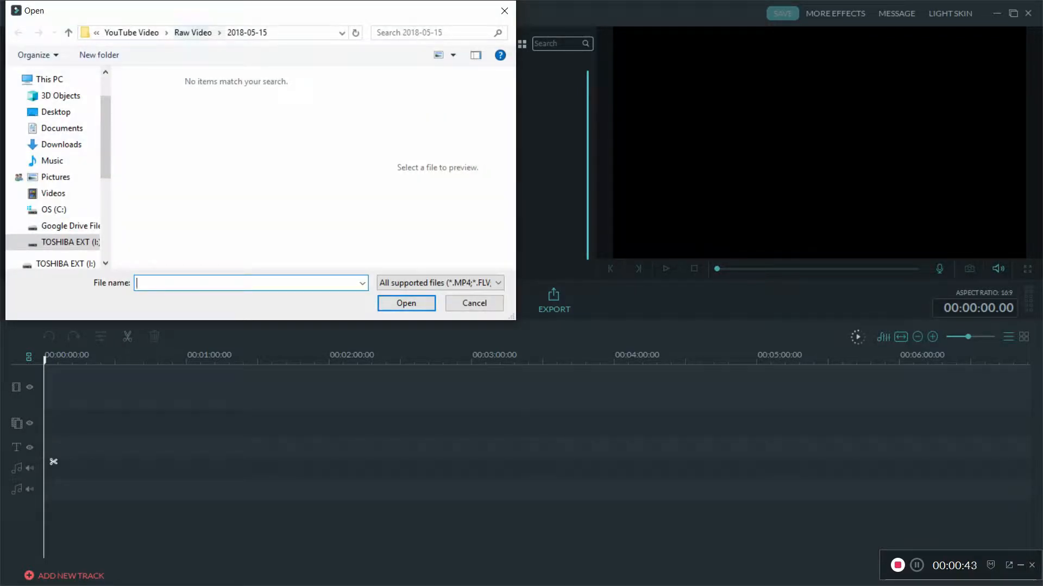
click(193, 32)
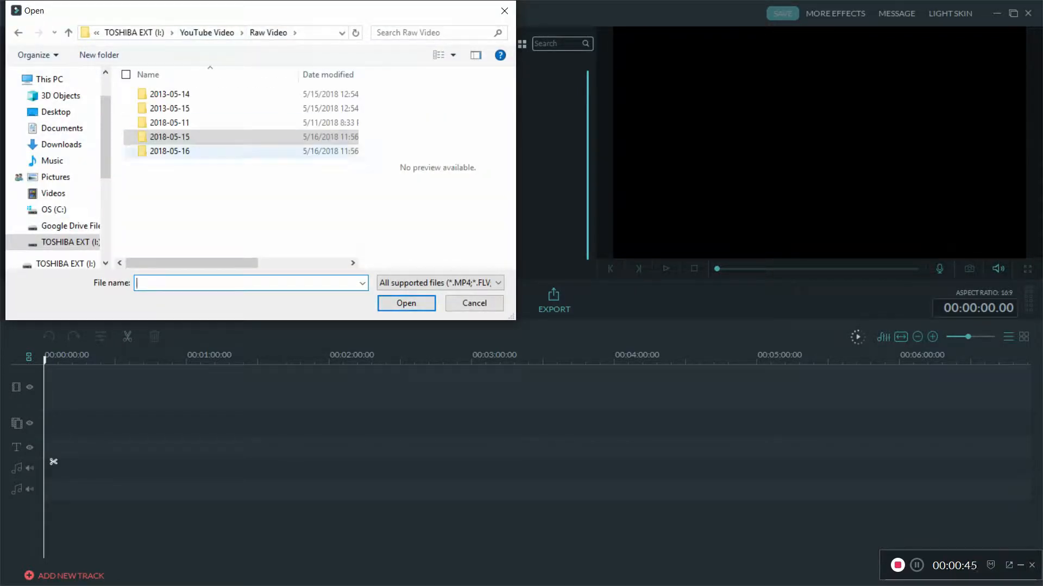
double_click(169, 151)
click(158, 92)
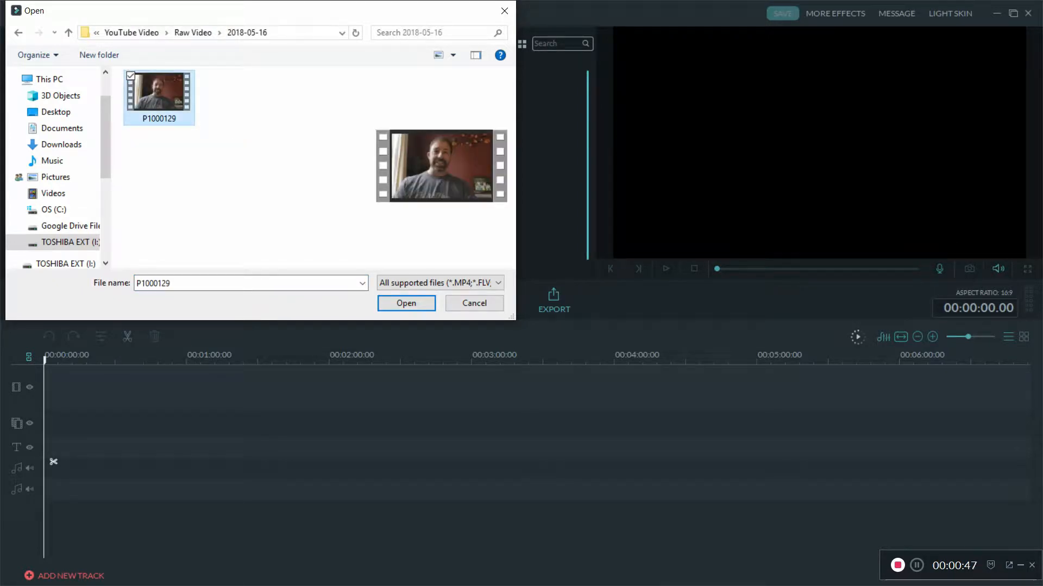
click(406, 303)
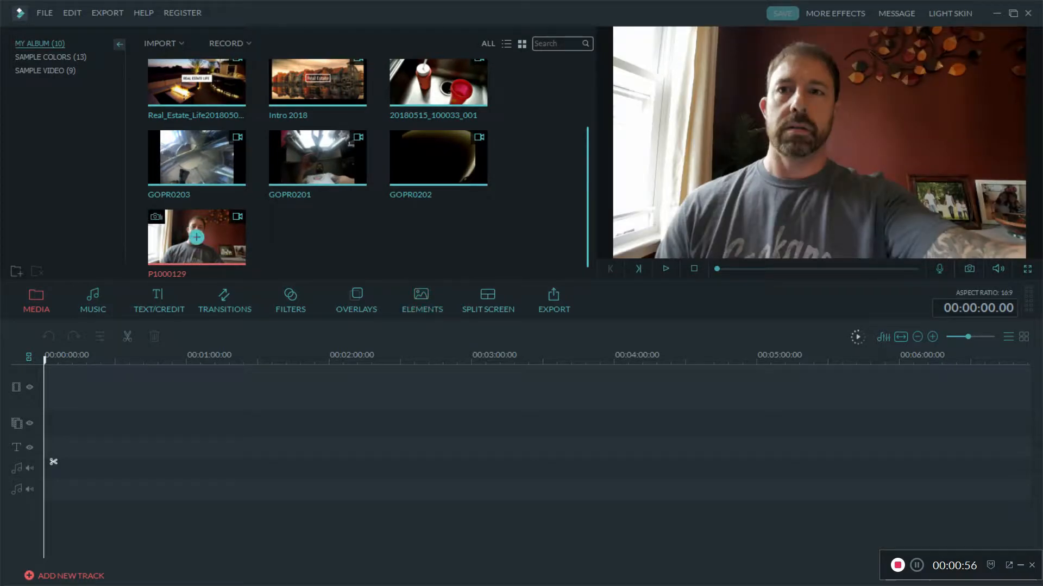
Place the P1000129 clip at the start of the timeline's video track.
mouse_move(197, 237)
mouse_down()
mouse_move(217, 386)
mouse_move(197, 237)
mouse_up()
drag(197, 238, 217, 387)
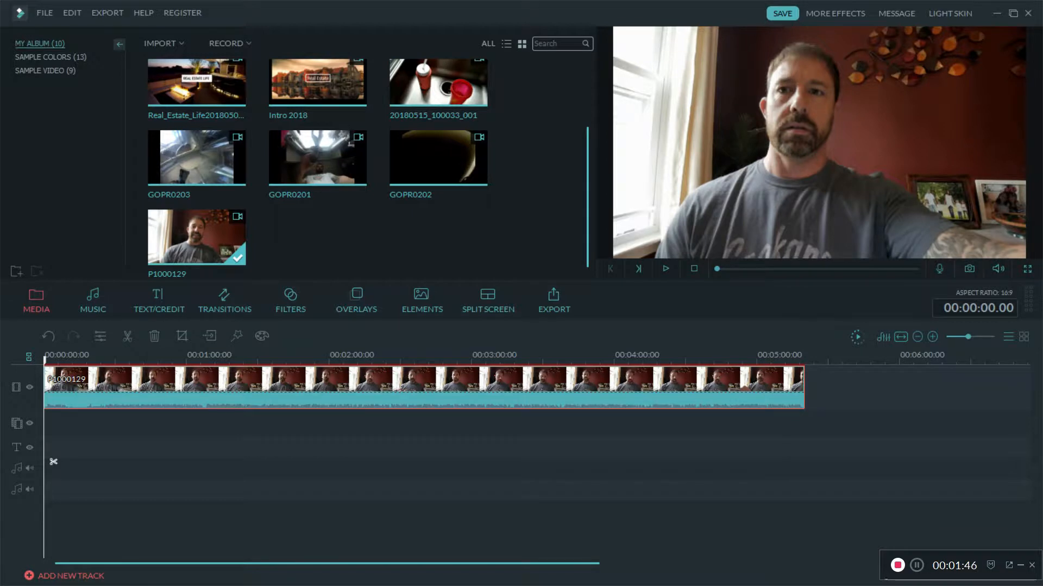
Split the P1000129 clip at 00:00:25.01 and delete the opening segment before the cut.
drag(44, 360, 225, 360)
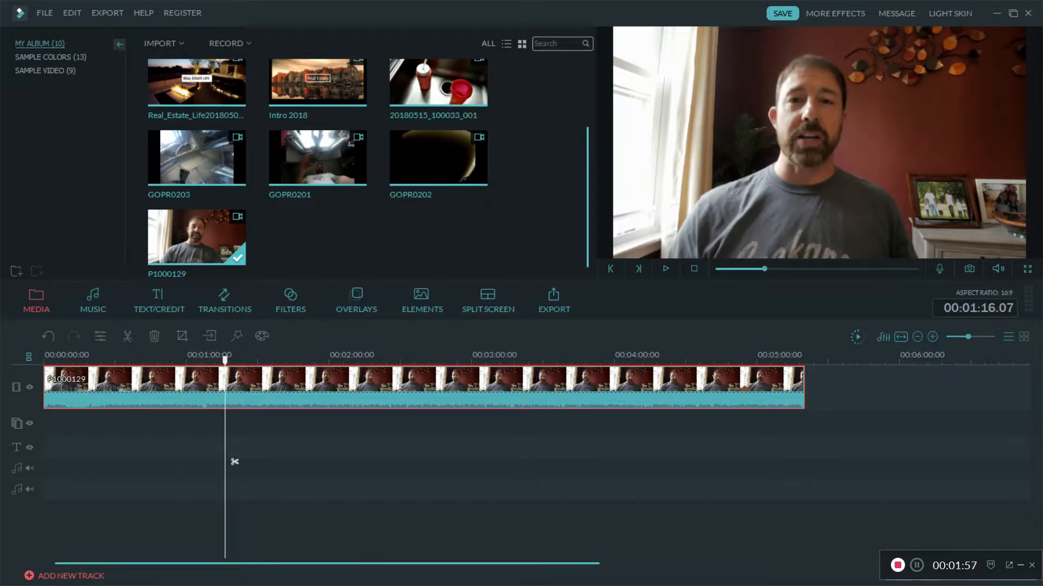
scroll(326, 461, up, 1)
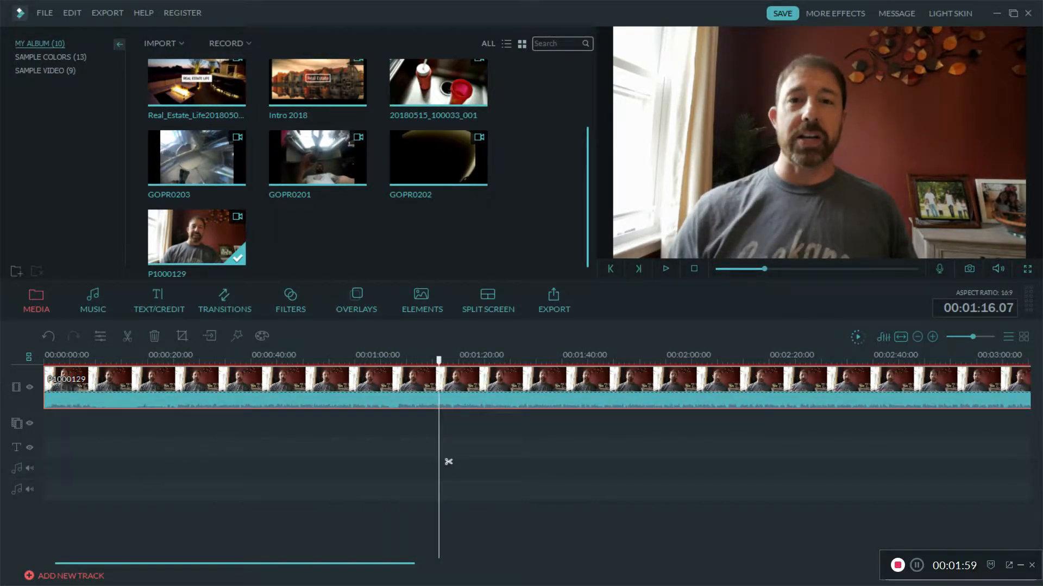
click(479, 359)
drag(480, 359, 173, 359)
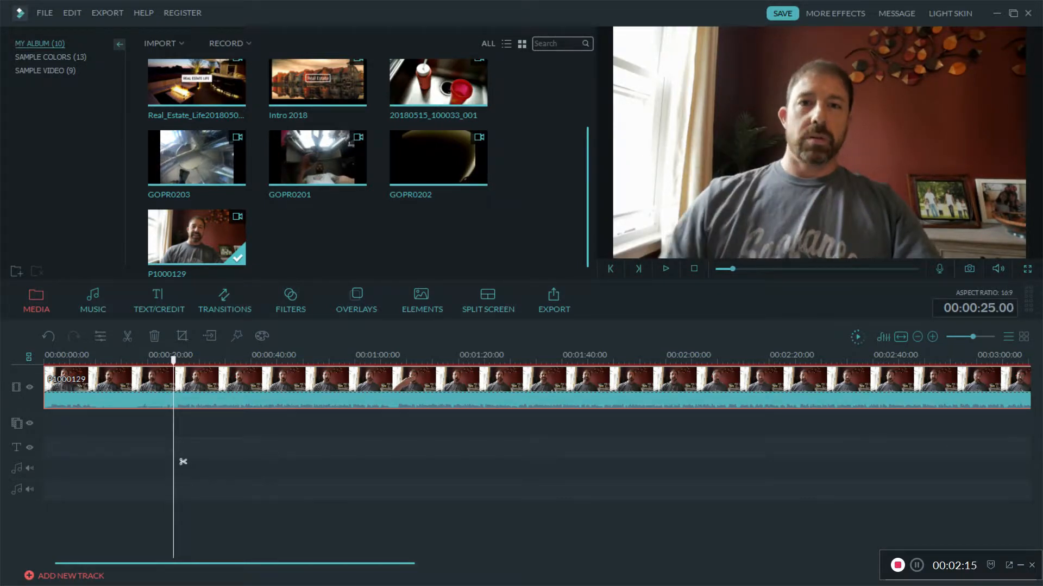
key(Left)
key(Left)
key(Left)
key(Left)
key(Left)
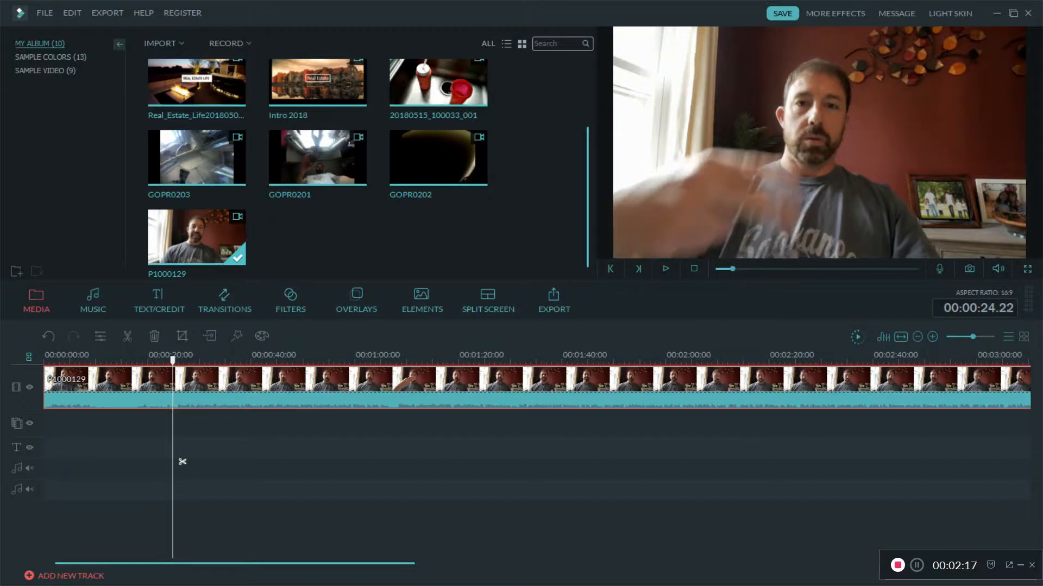
key(Right)
key(Right)
key(Right)
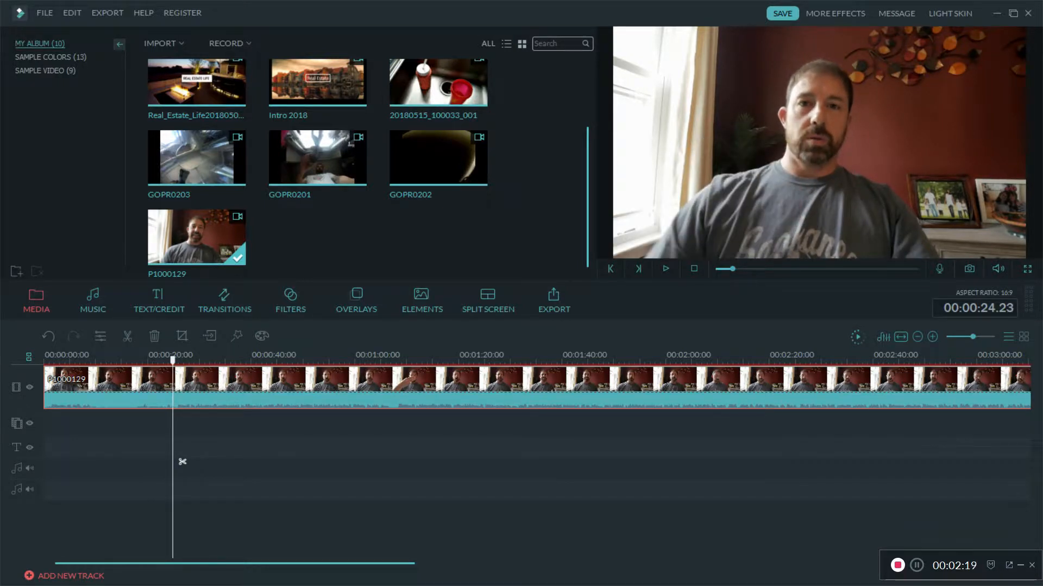
key(Right)
key(Right)
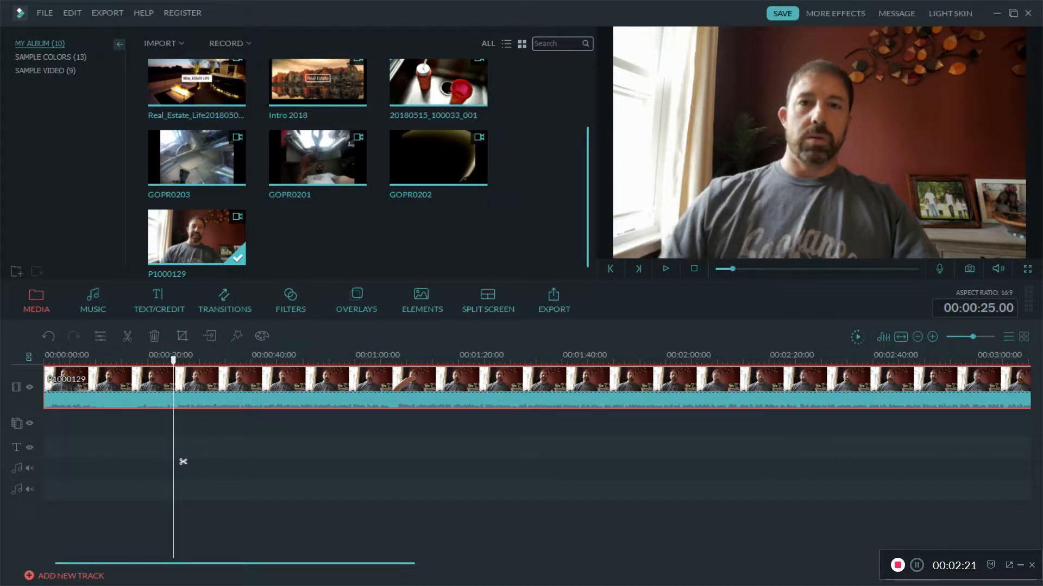
key(Right)
key(Right)
key(Left)
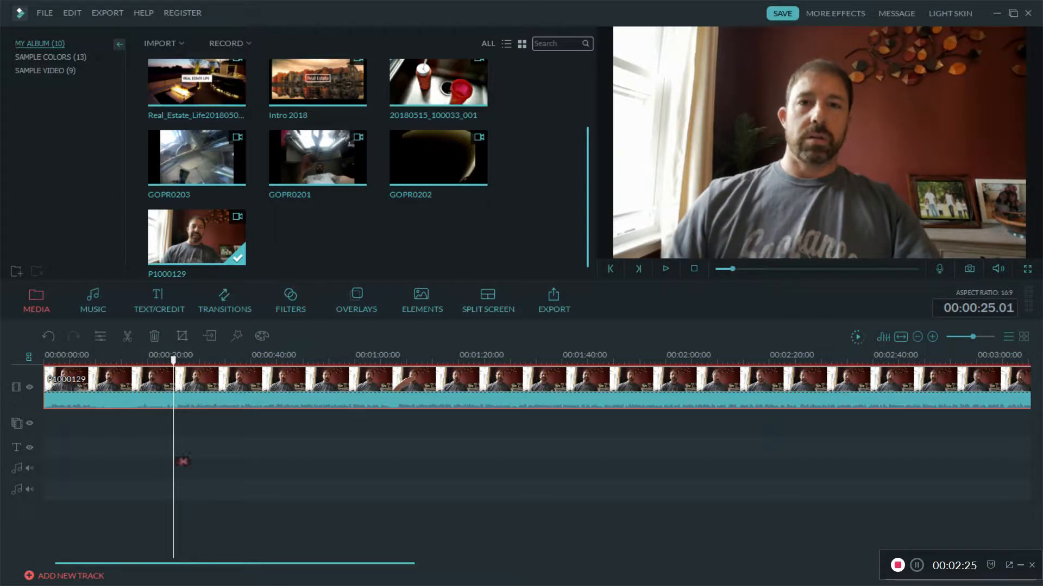
click(183, 461)
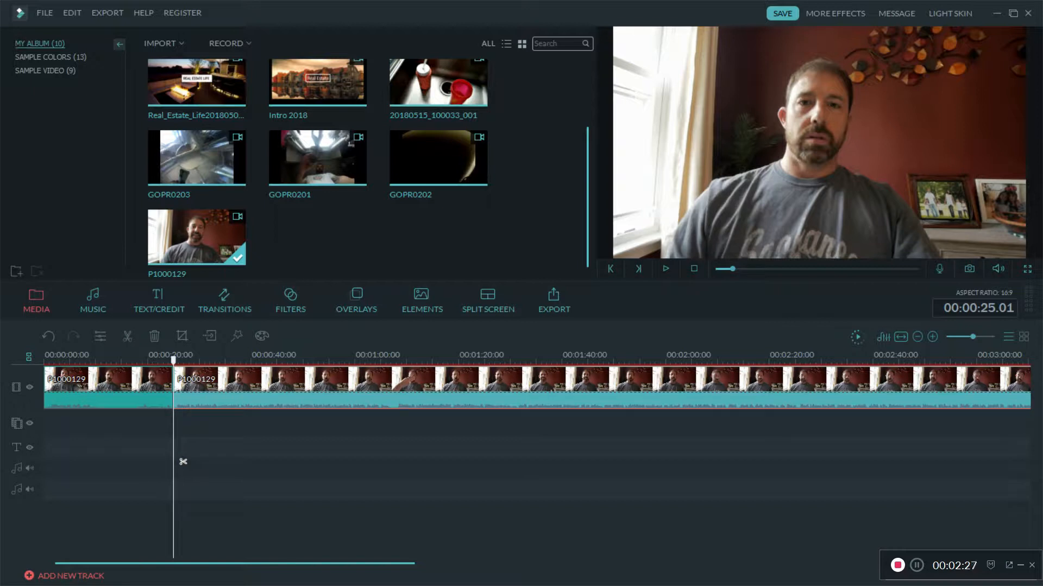
right_click(132, 382)
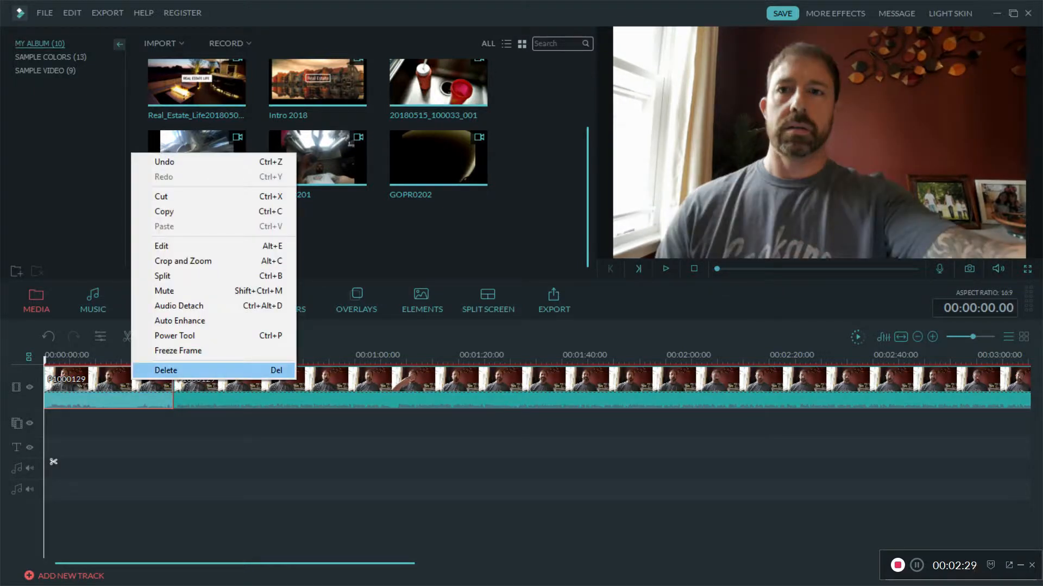
click(166, 371)
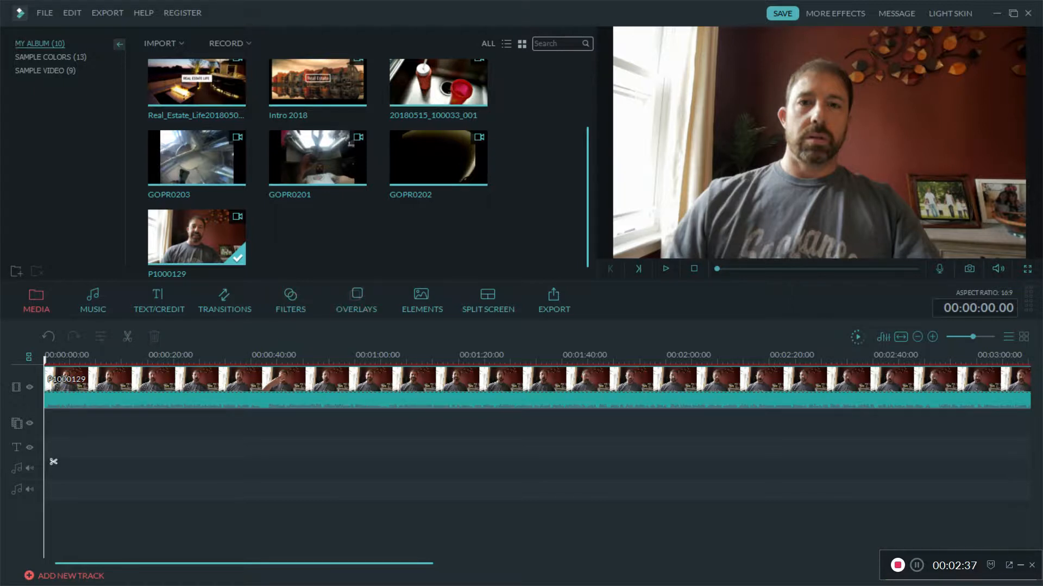
Open Advanced Color Tuning for the trimmed clip and browse the Film, Custom and All Presets collections.
click(304, 388)
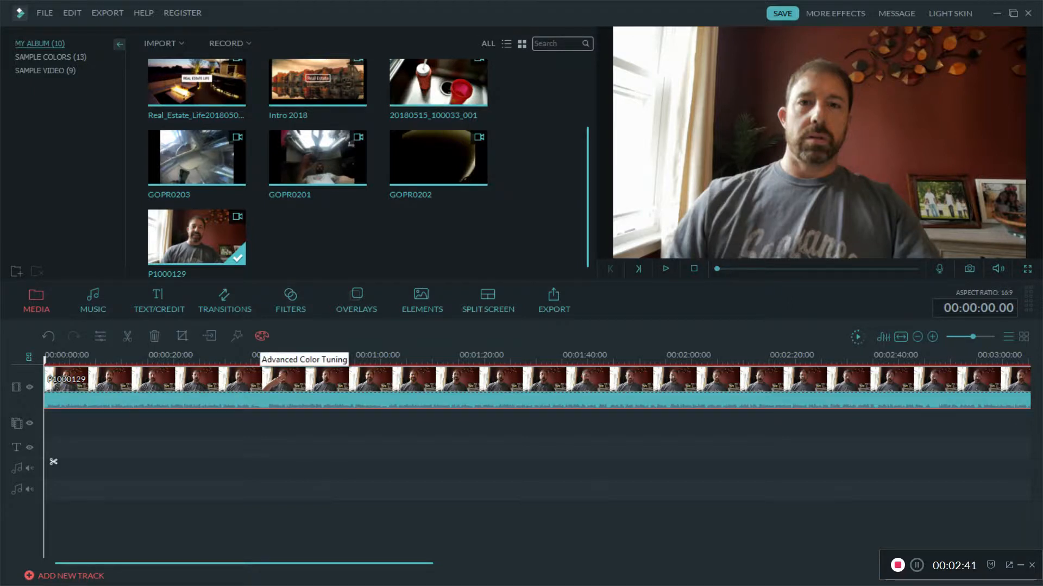
click(261, 335)
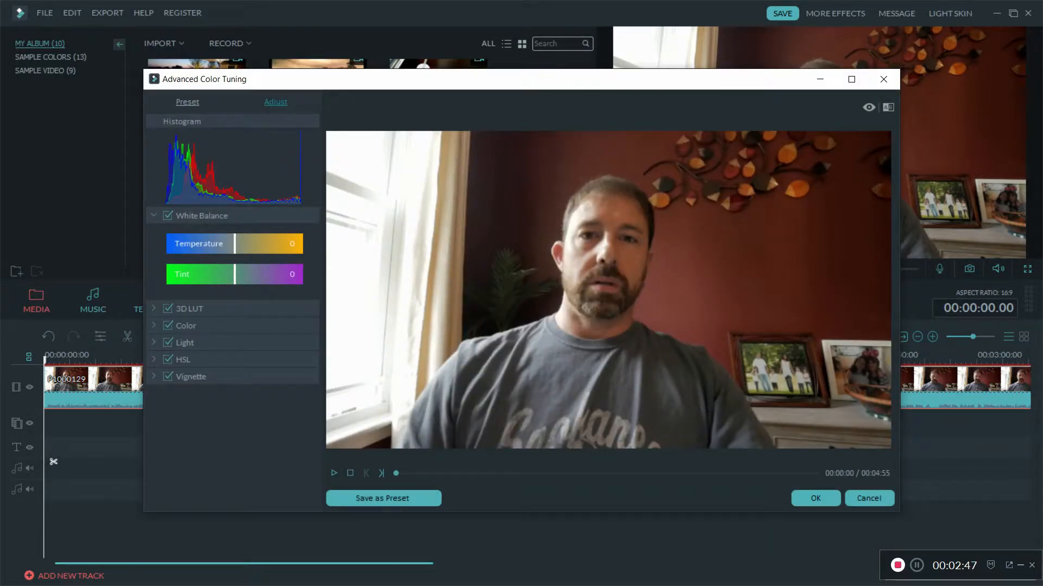
click(187, 102)
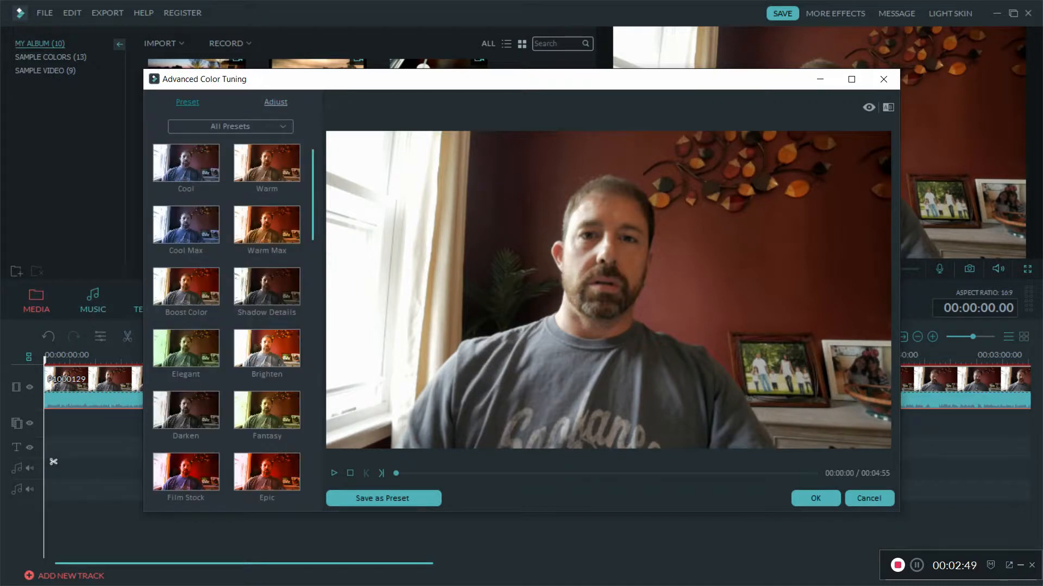
click(230, 126)
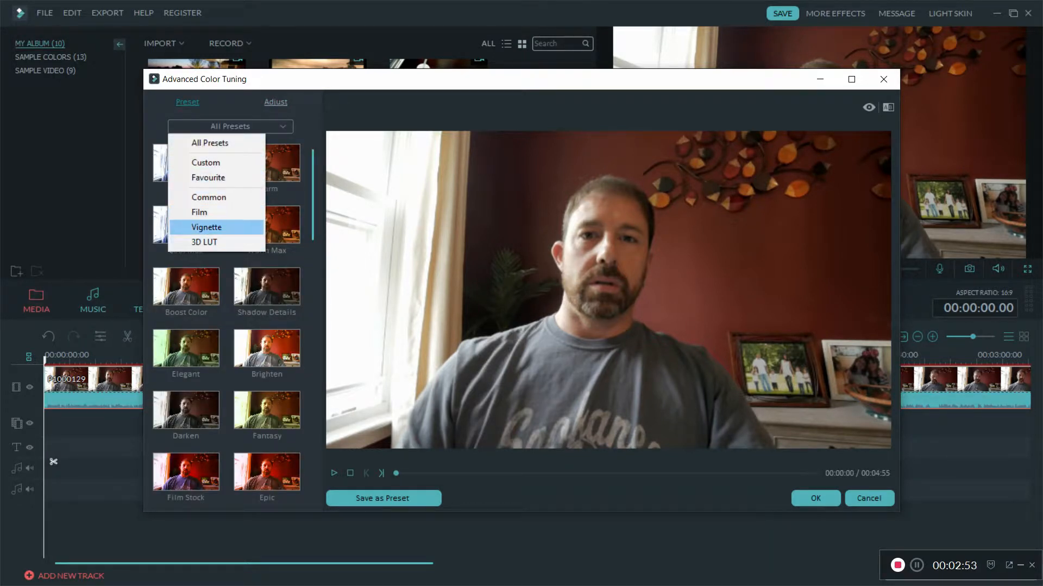
click(209, 213)
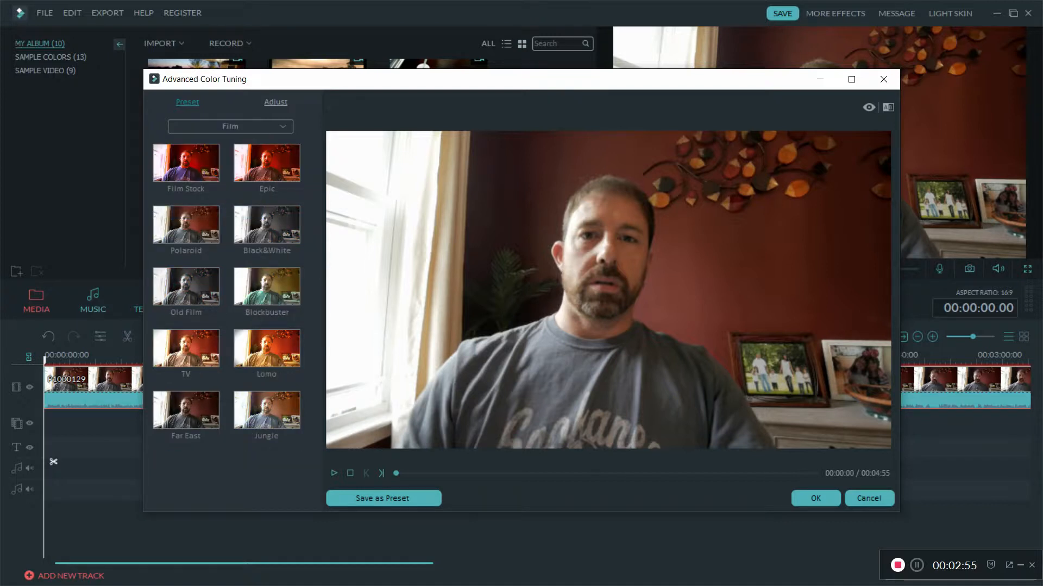
click(231, 126)
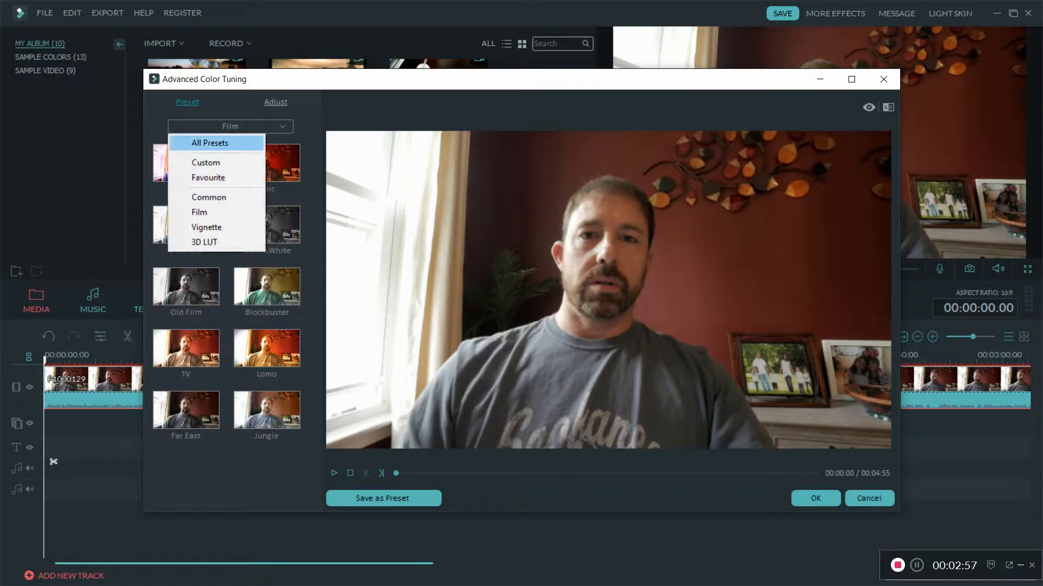
click(207, 163)
click(230, 126)
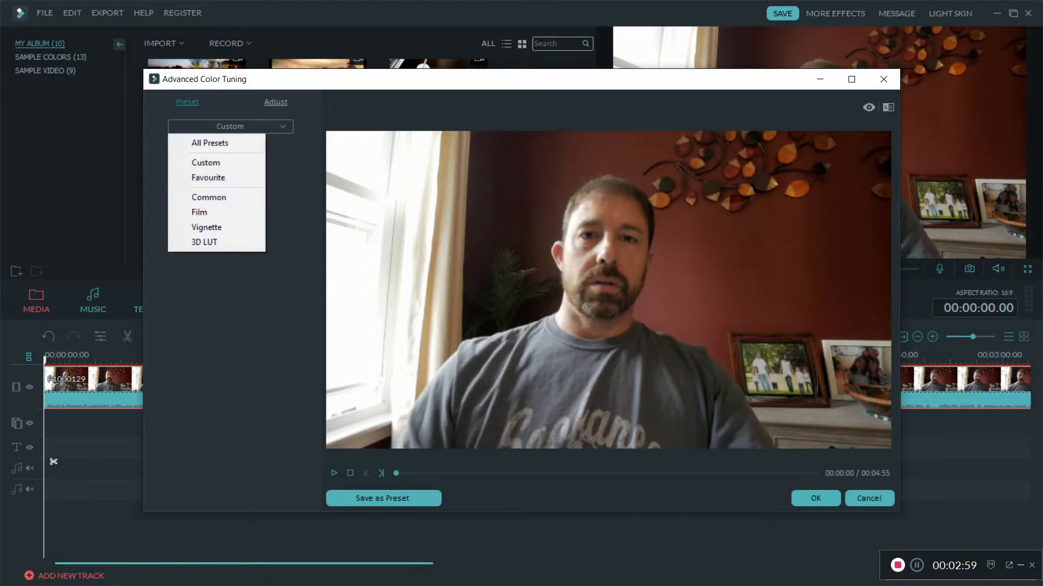
click(210, 143)
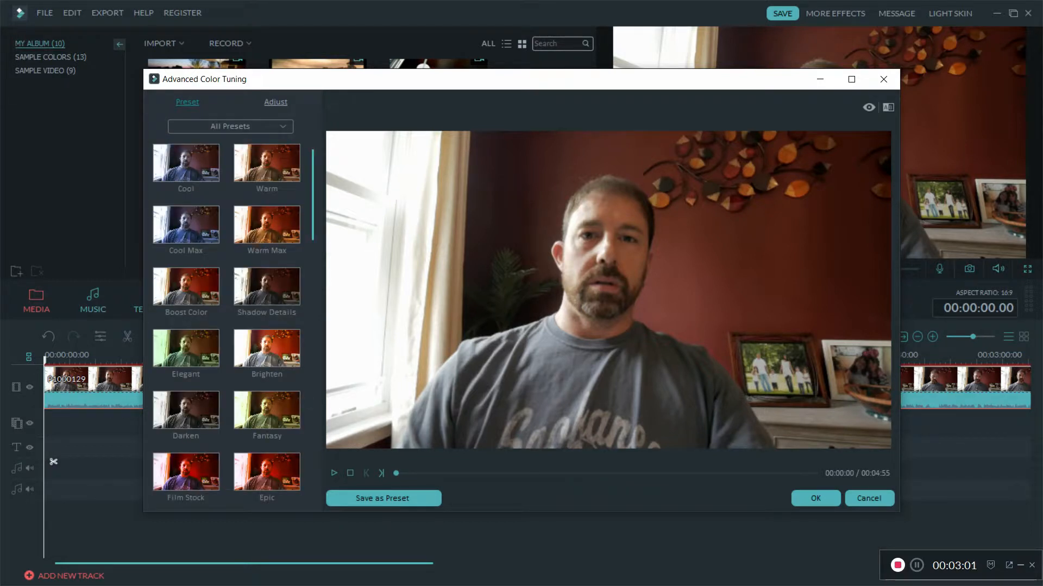
scroll(227, 320, down, 10)
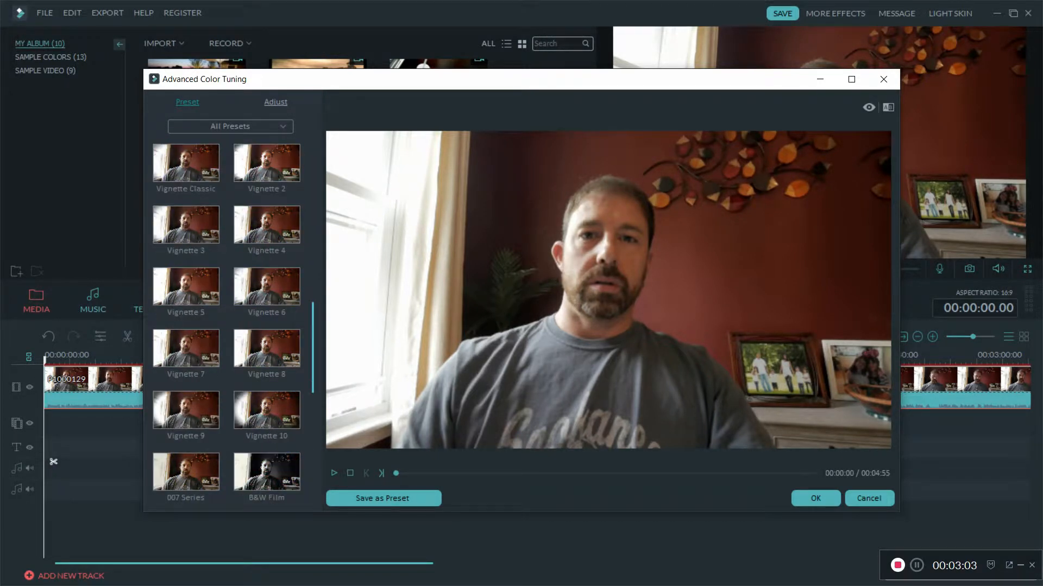
scroll(227, 320, up, 2)
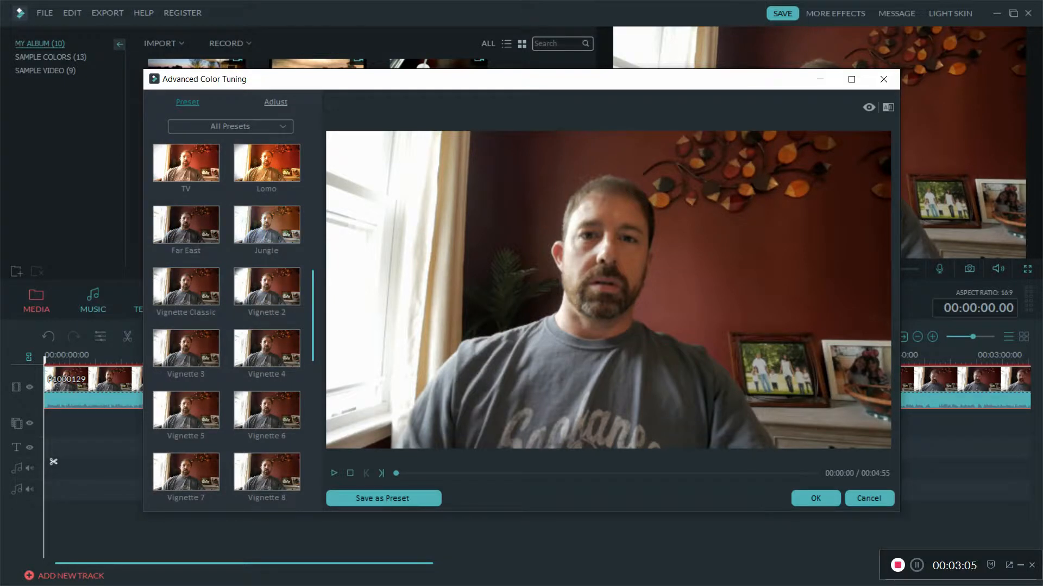
scroll(226, 321, down, 2)
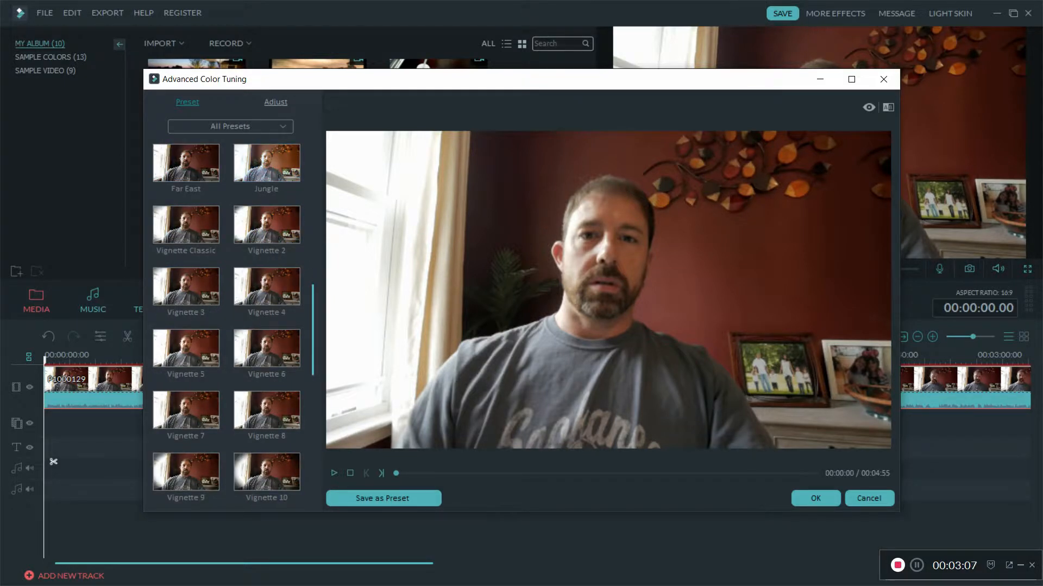
scroll(226, 320, down, 3)
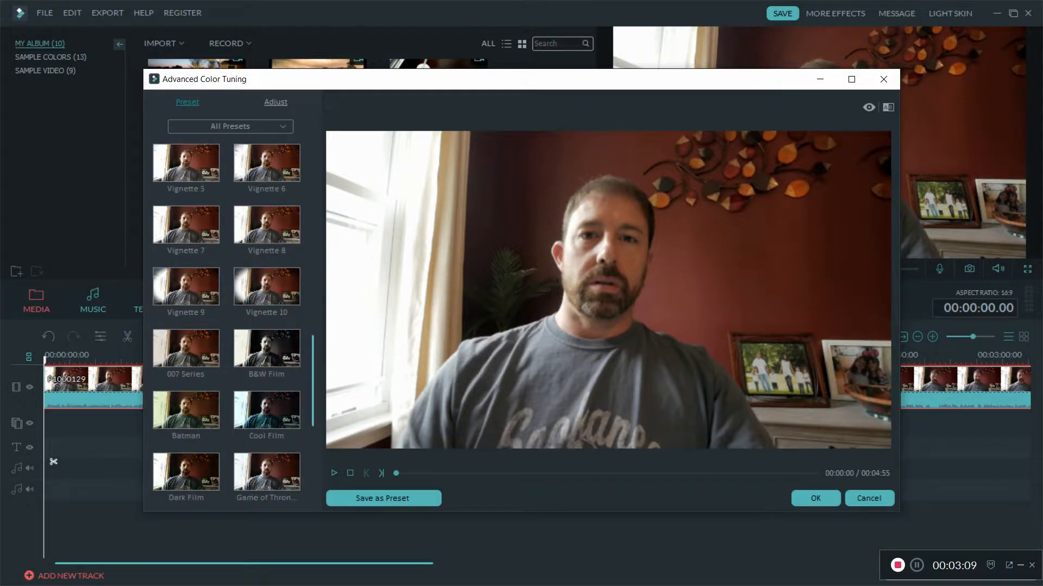
scroll(227, 320, up, 10)
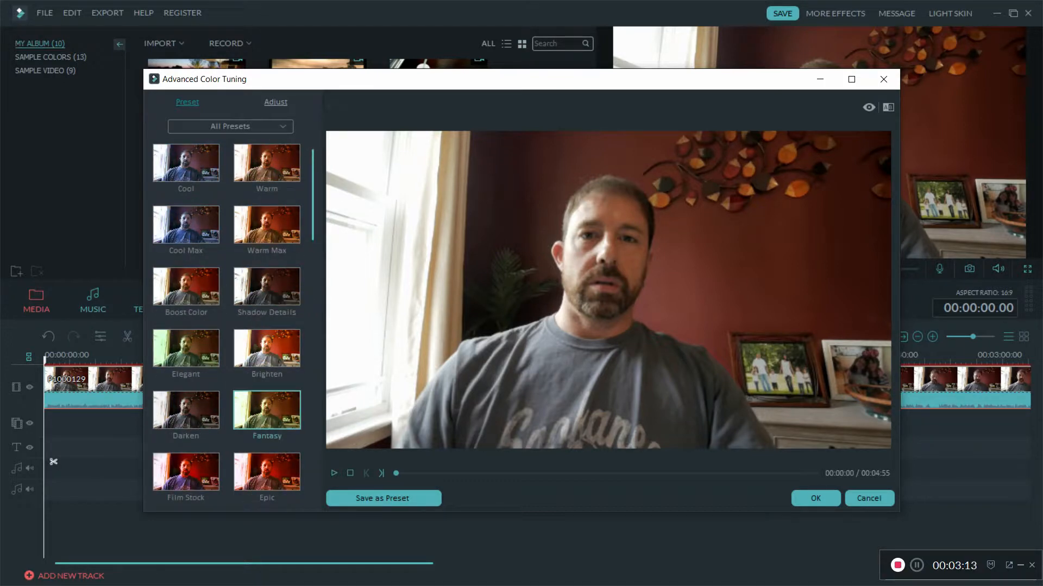
Try the Fantasy preset on the clip, apply Brighten instead, and briefly play the preview.
double_click(267, 418)
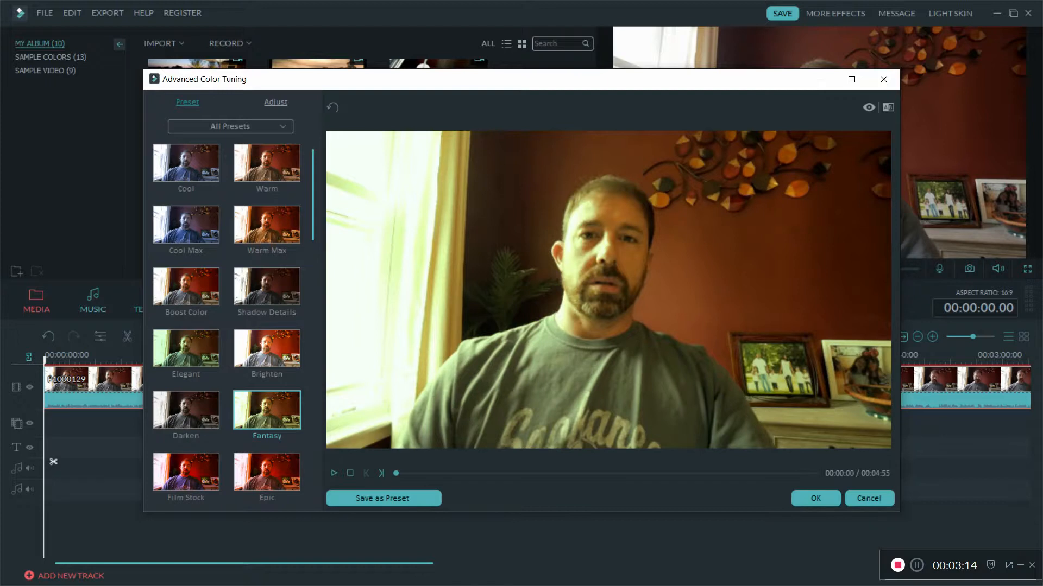
double_click(267, 351)
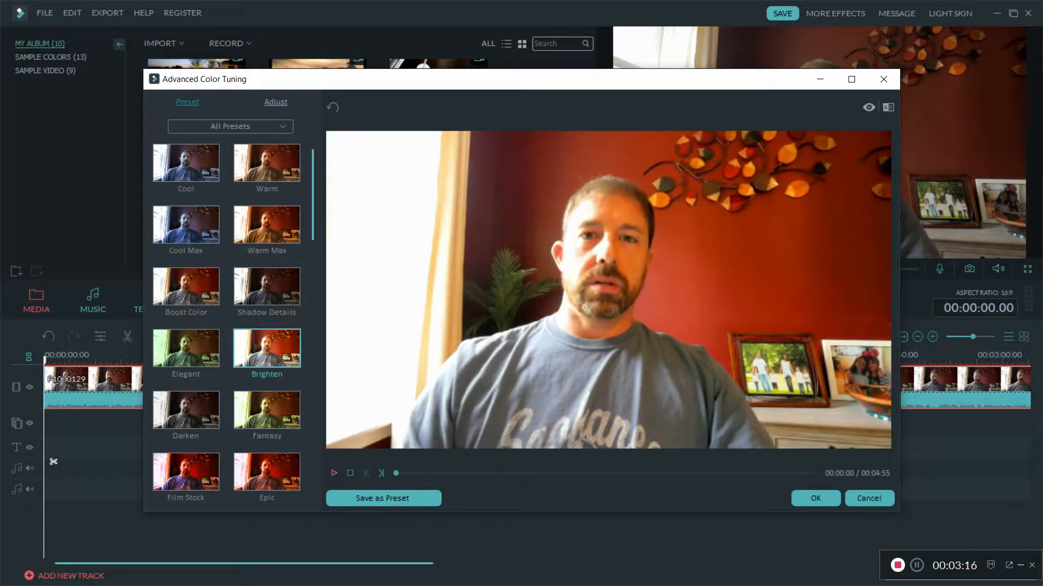
click(334, 473)
click(334, 473)
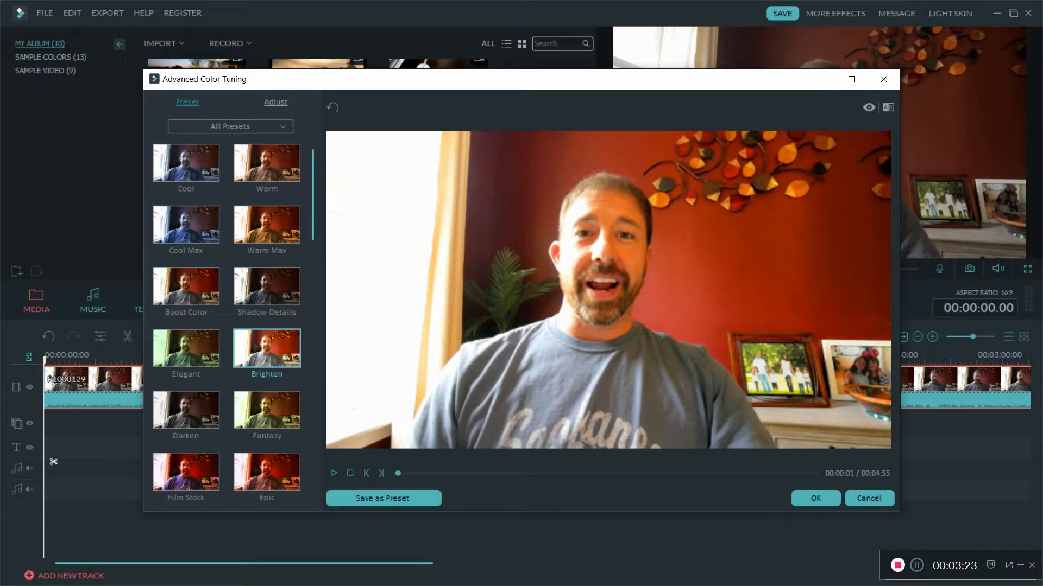
Set the white balance temperature to -9 in the manual adjustments and expand the 3D LUT settings.
click(275, 102)
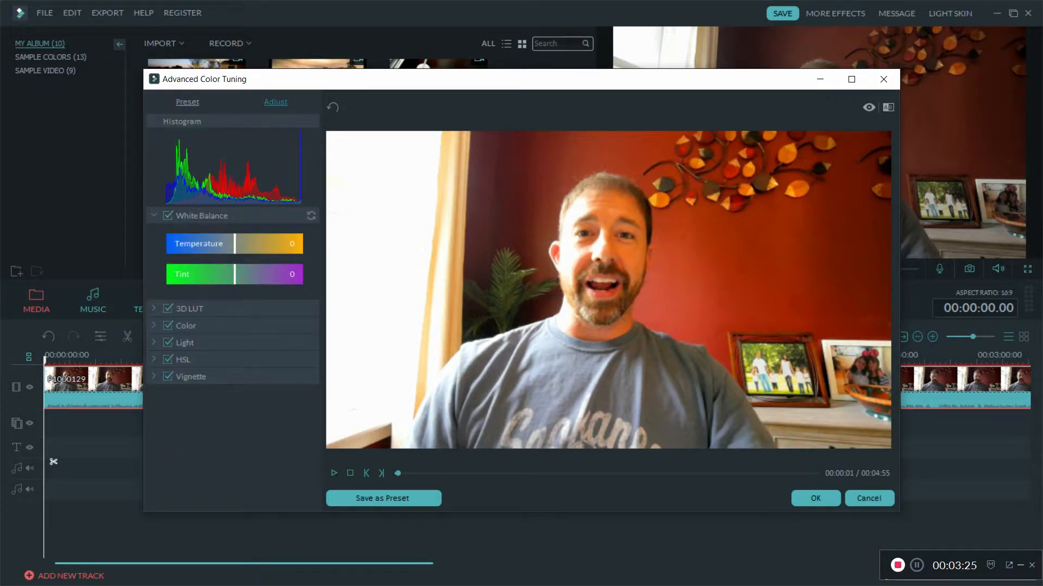
mouse_move(235, 244)
mouse_down()
mouse_move(278, 244)
mouse_move(229, 244)
mouse_up()
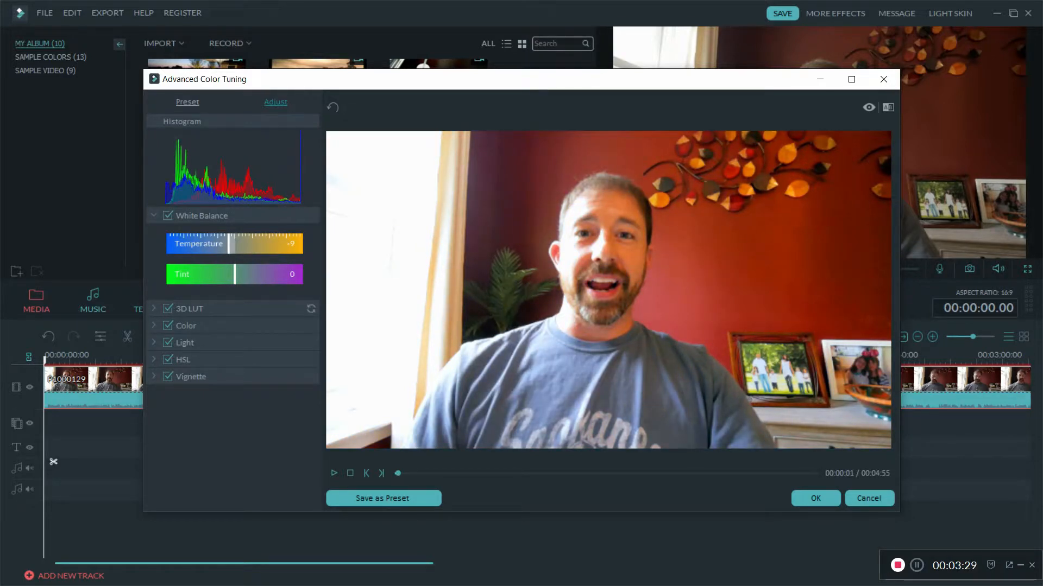
click(154, 308)
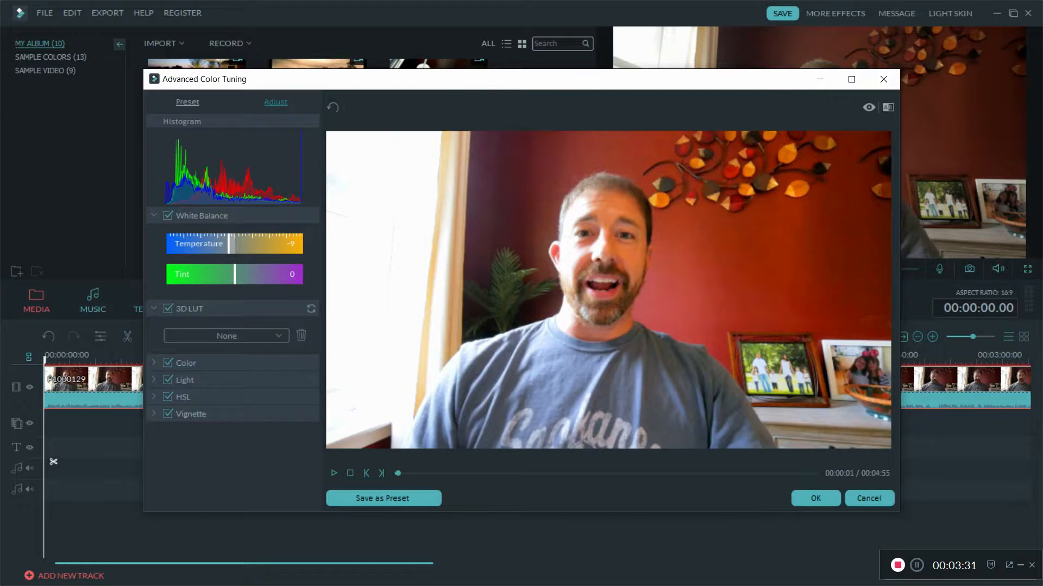
Try the 007 Series 3D LUT on the clip, review the Color and Light settings, and cancel Advanced Color Tuning.
click(227, 336)
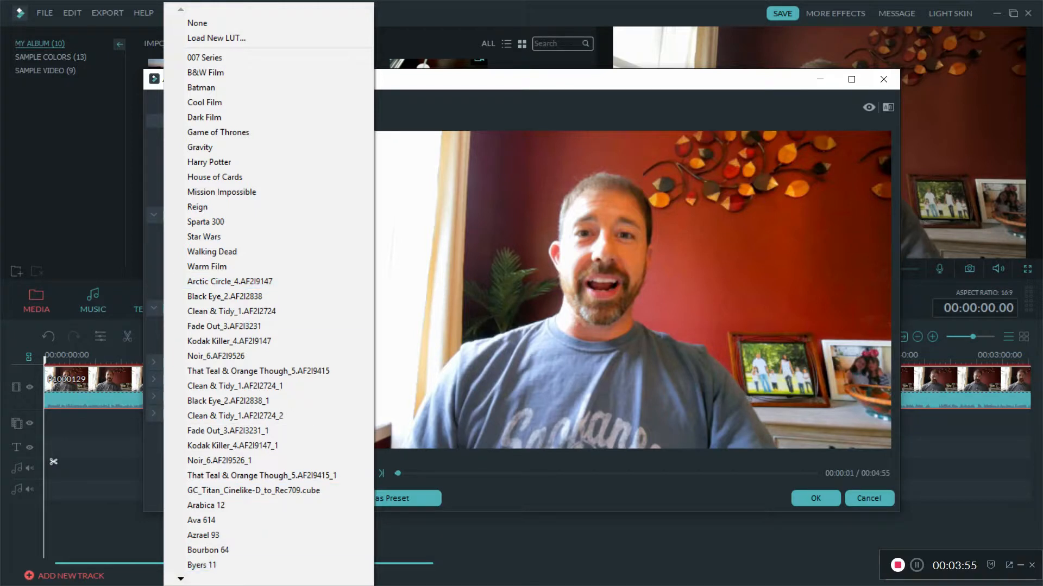
mouse_move(181, 579)
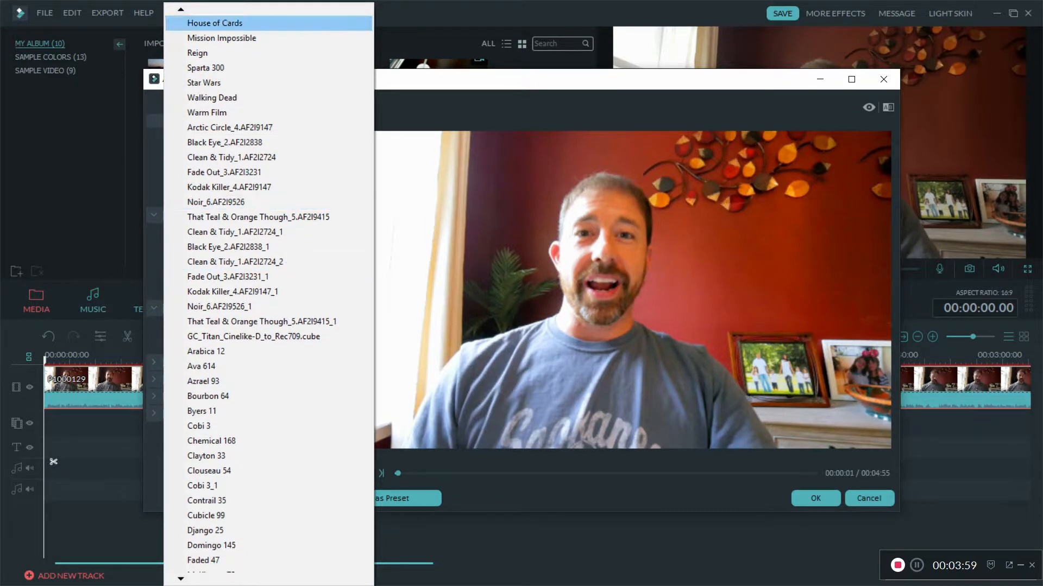
mouse_move(181, 9)
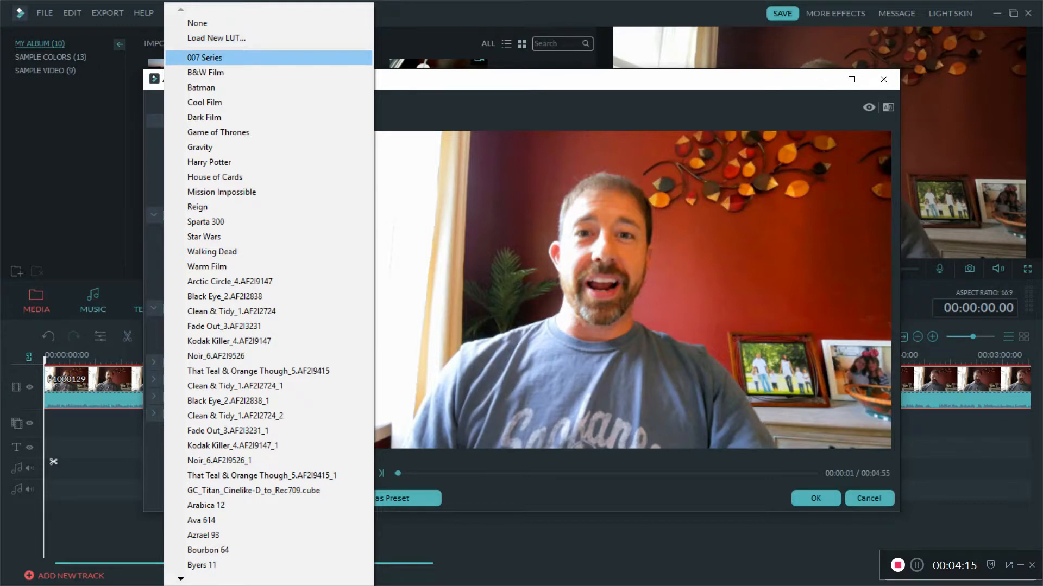
click(204, 58)
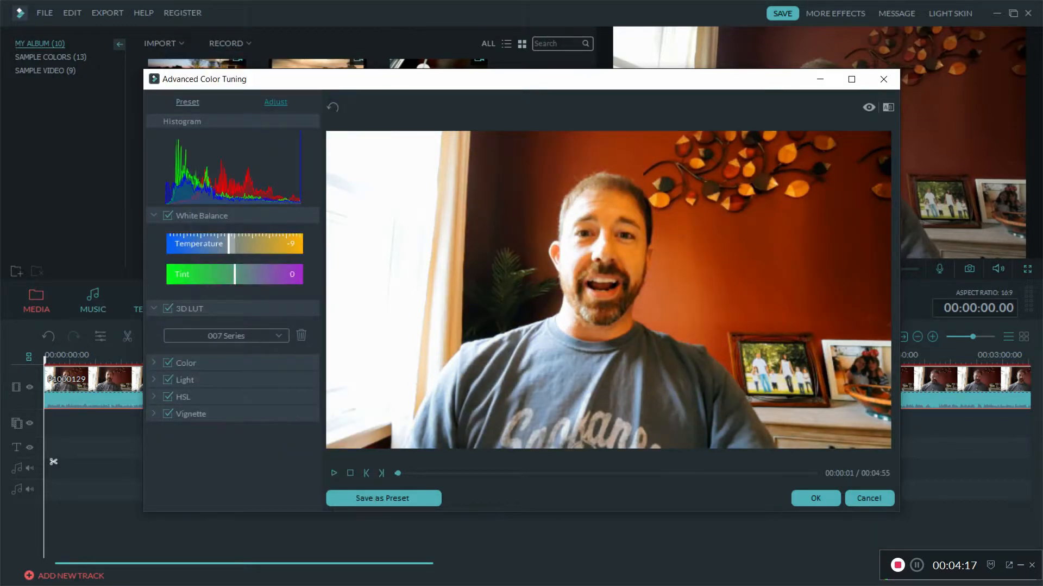
click(186, 363)
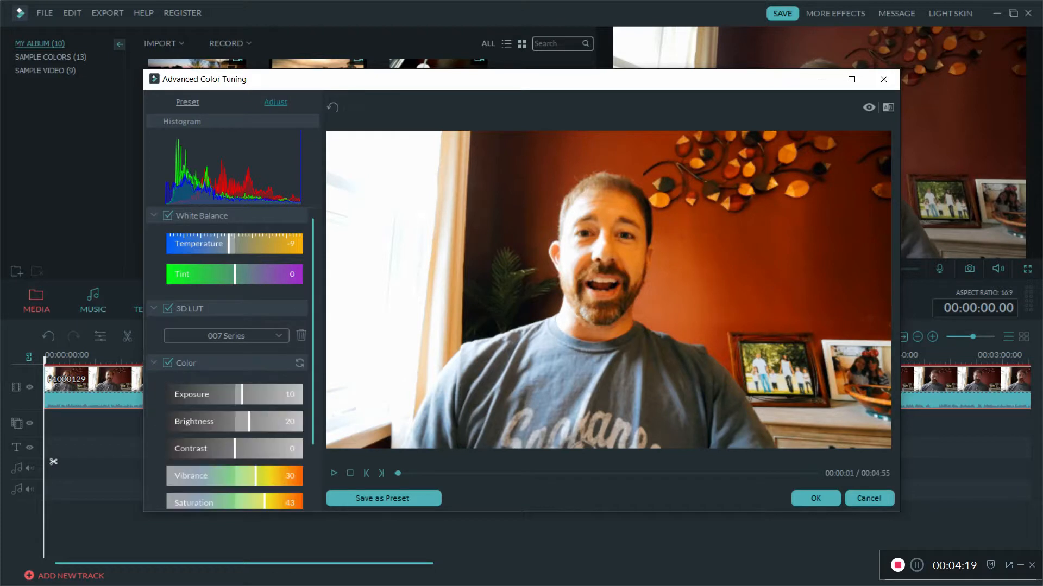
scroll(228, 380, down, 2)
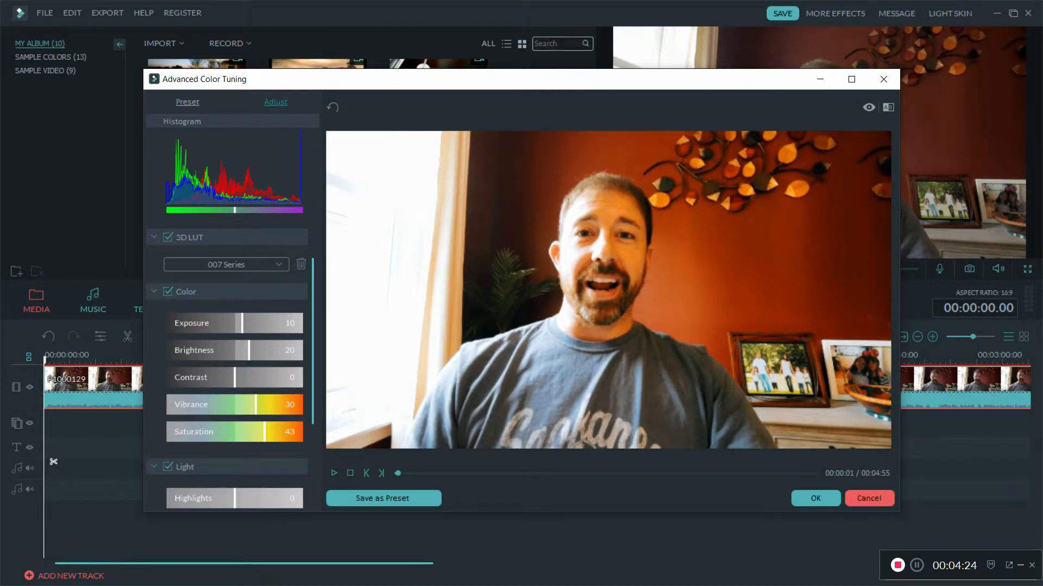
click(869, 498)
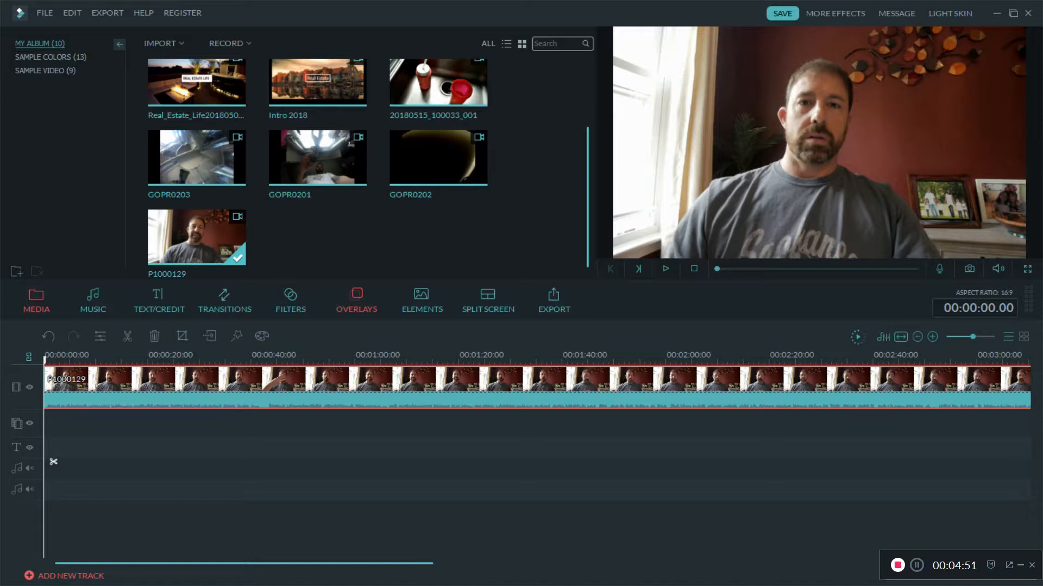
Look through the overlays and then the filters library, expanding and browsing the Cinematic Looks category.
click(356, 300)
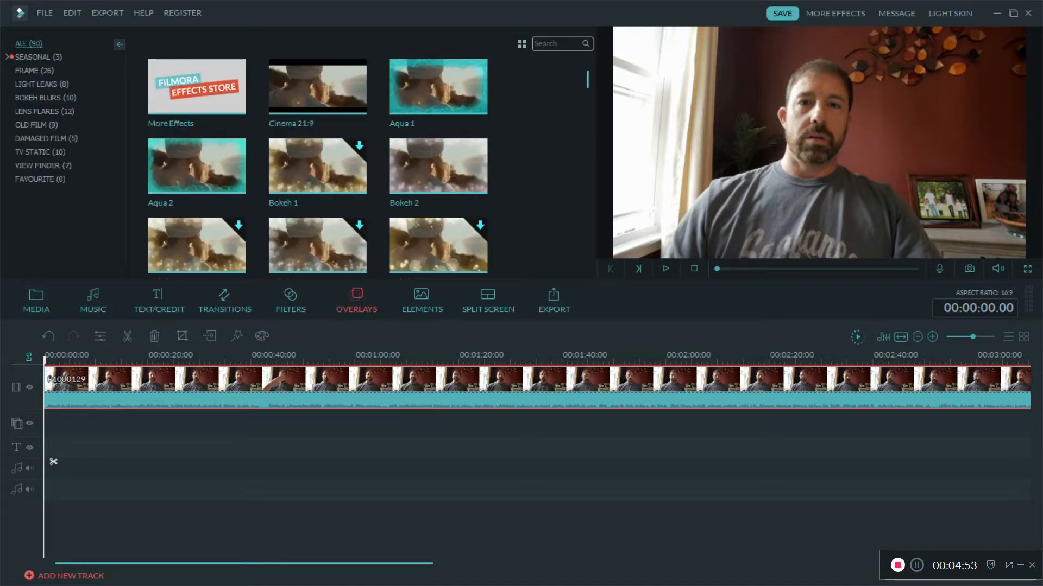
click(291, 299)
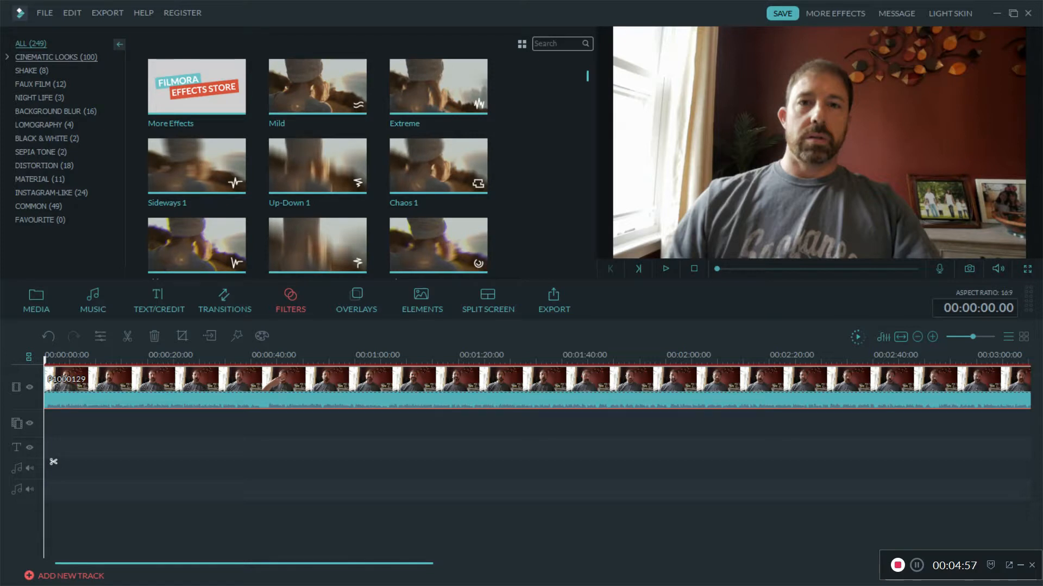
click(7, 57)
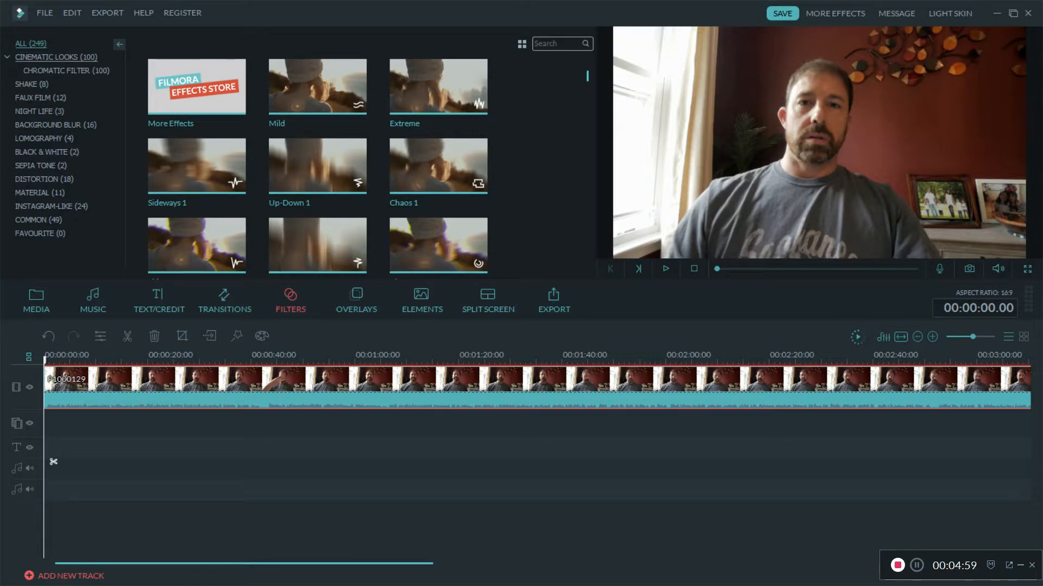
click(56, 57)
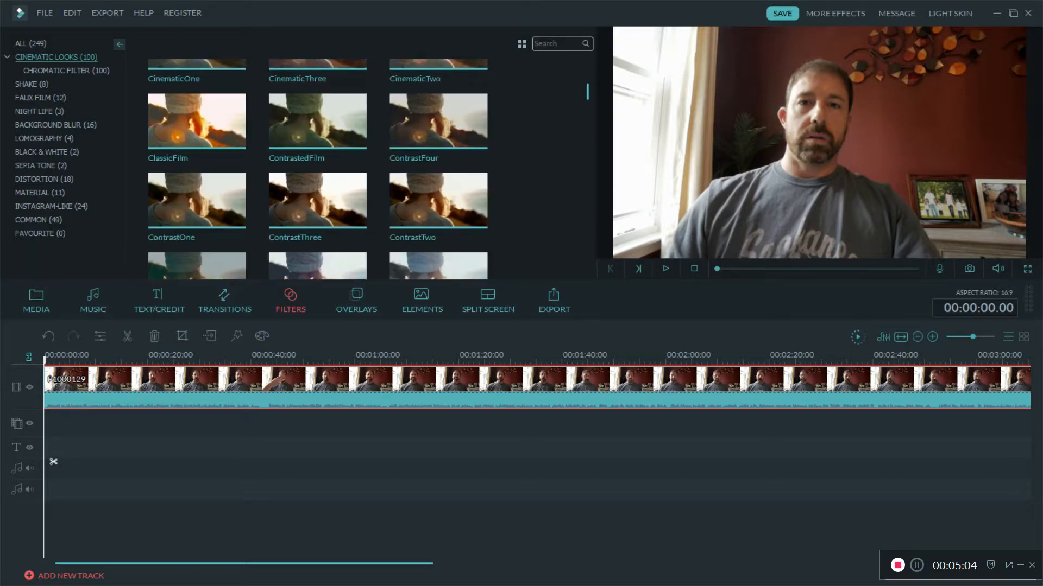
scroll(318, 168, down, 3)
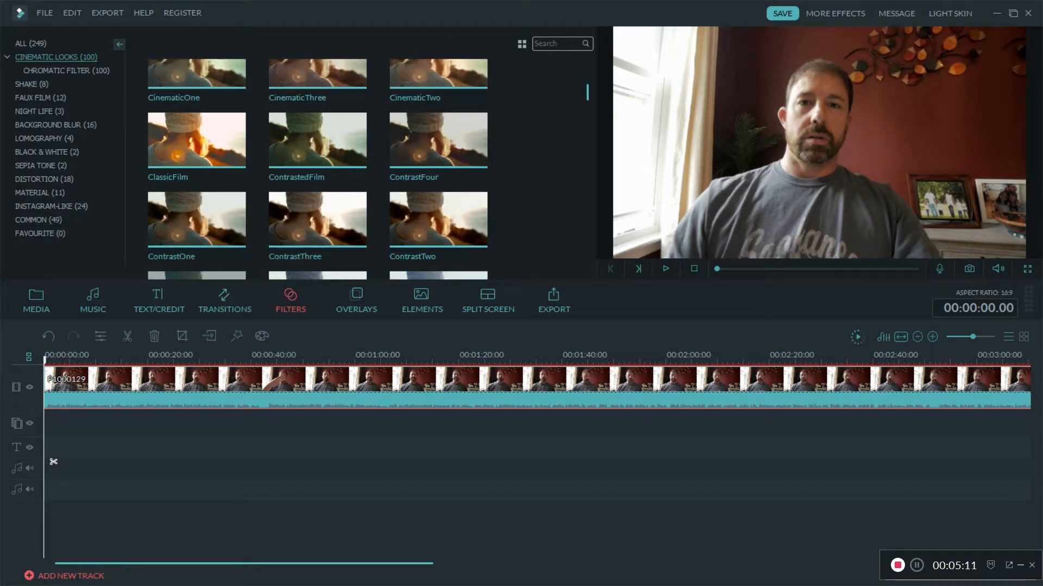
scroll(318, 168, down, 3)
scroll(318, 168, up, 3)
scroll(318, 169, up, 3)
click(53, 462)
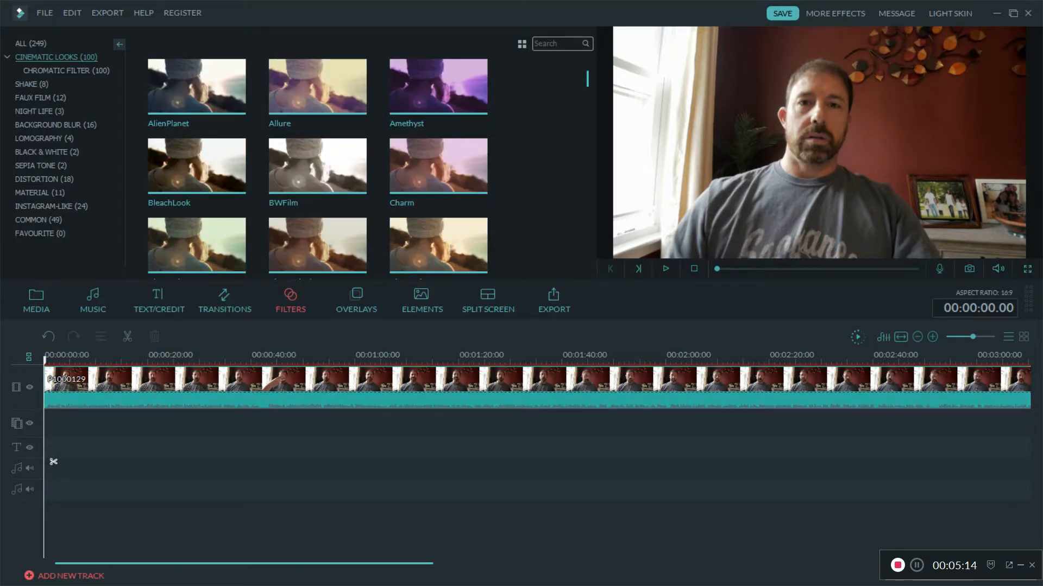
Try the Clean & Tidy_1.AF2I2724_2 LUT in the P1000129 clip's edit settings, reset it, and close the settings.
right_click(376, 398)
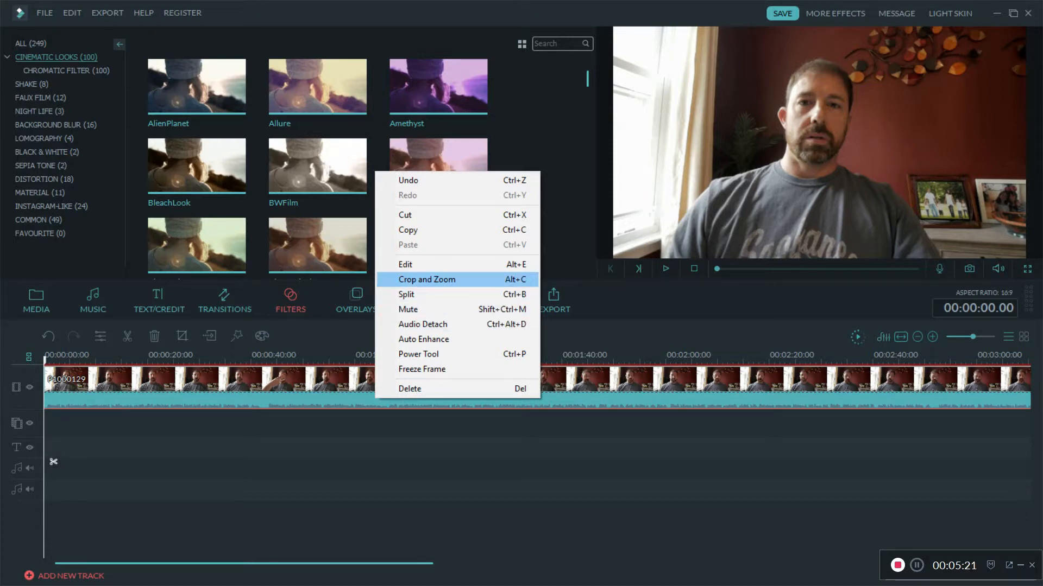
click(407, 264)
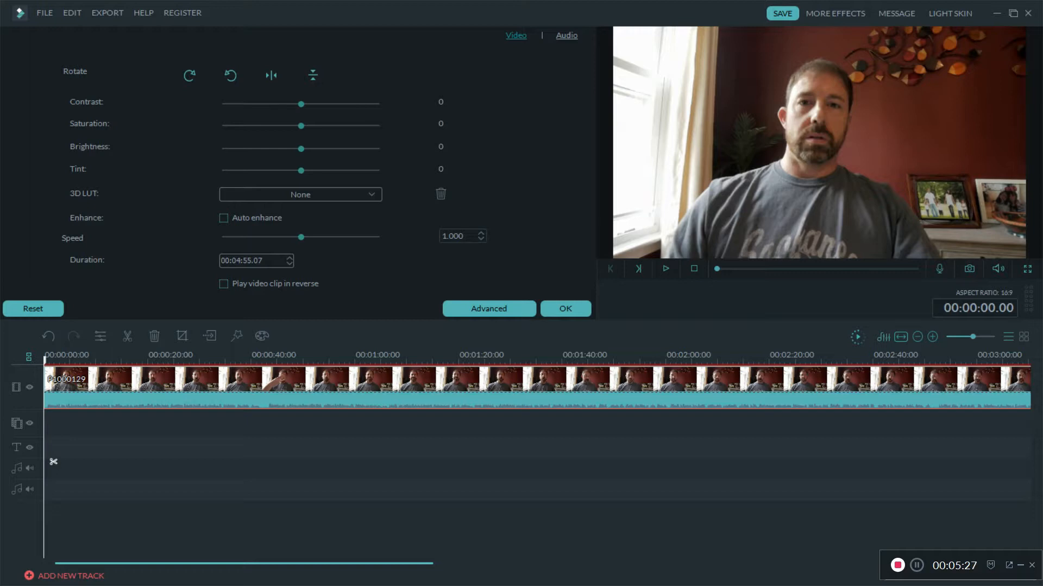
click(300, 194)
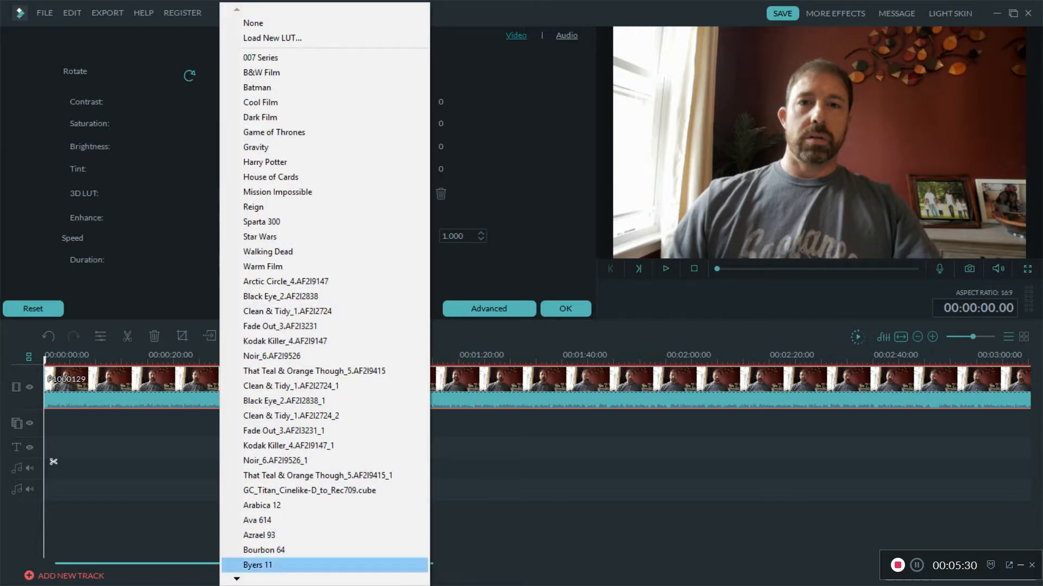
mouse_move(305, 578)
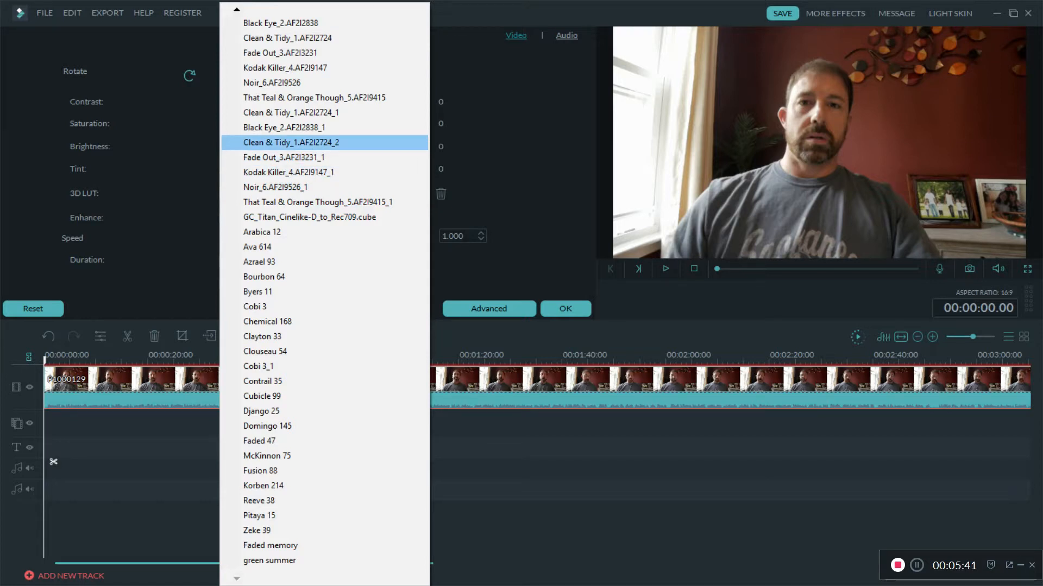
click(291, 142)
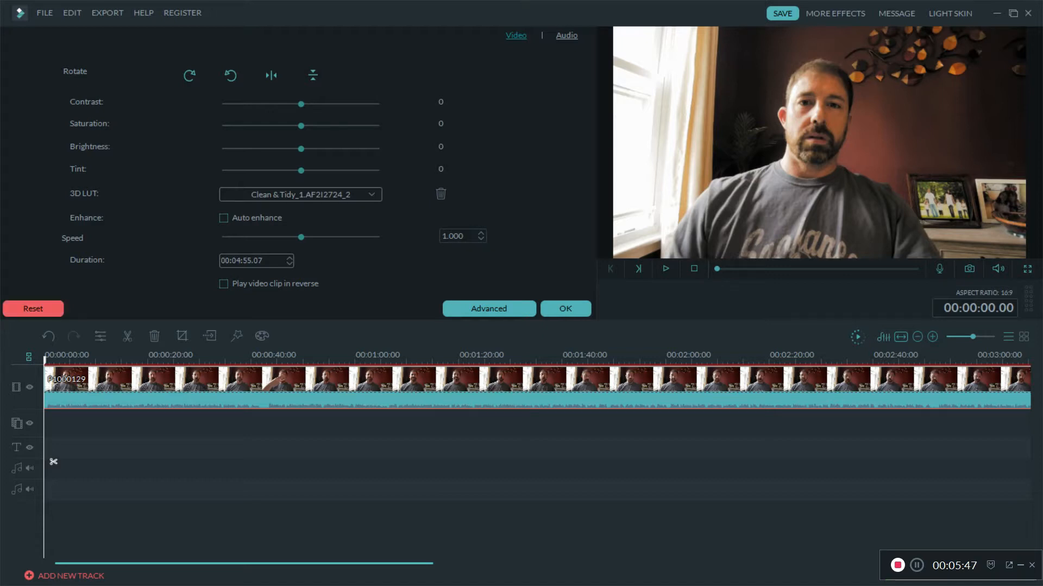
click(32, 308)
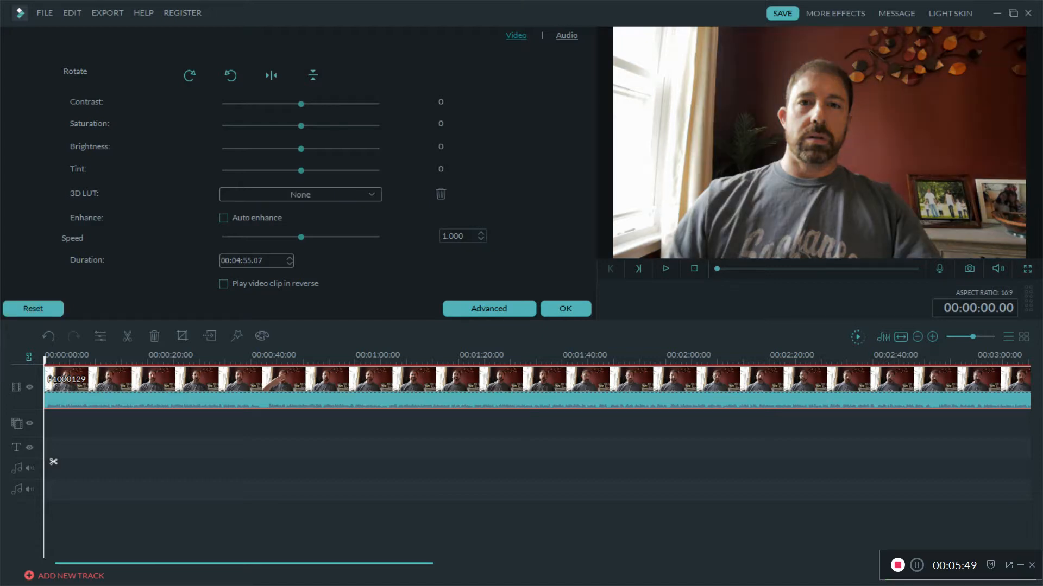
click(488, 308)
click(565, 308)
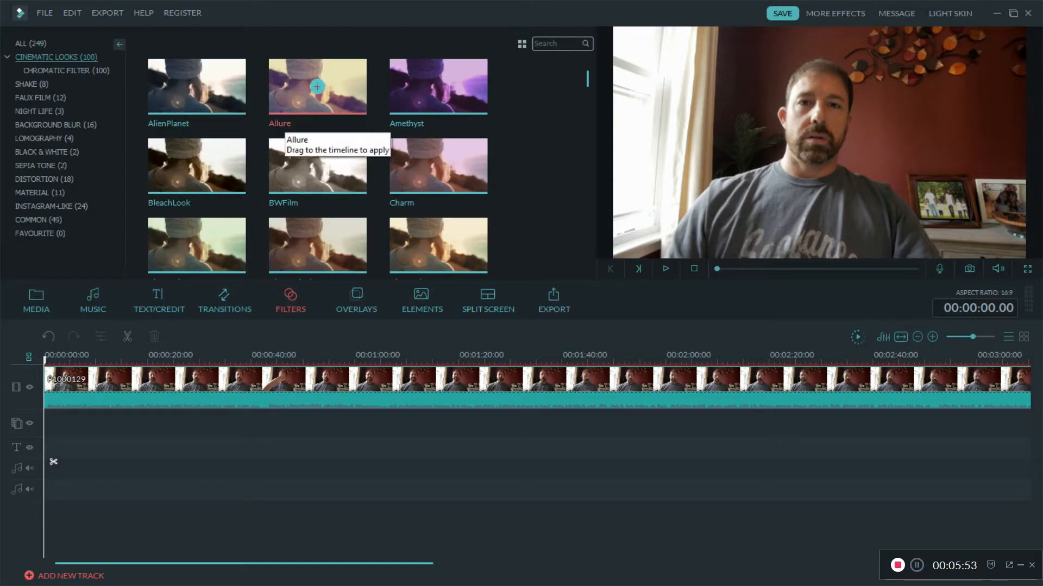
Preview the CinematicOne, CinematicTwo and CinematicThree filters from Cinematic Looks on the video.
scroll(318, 165, down, 3)
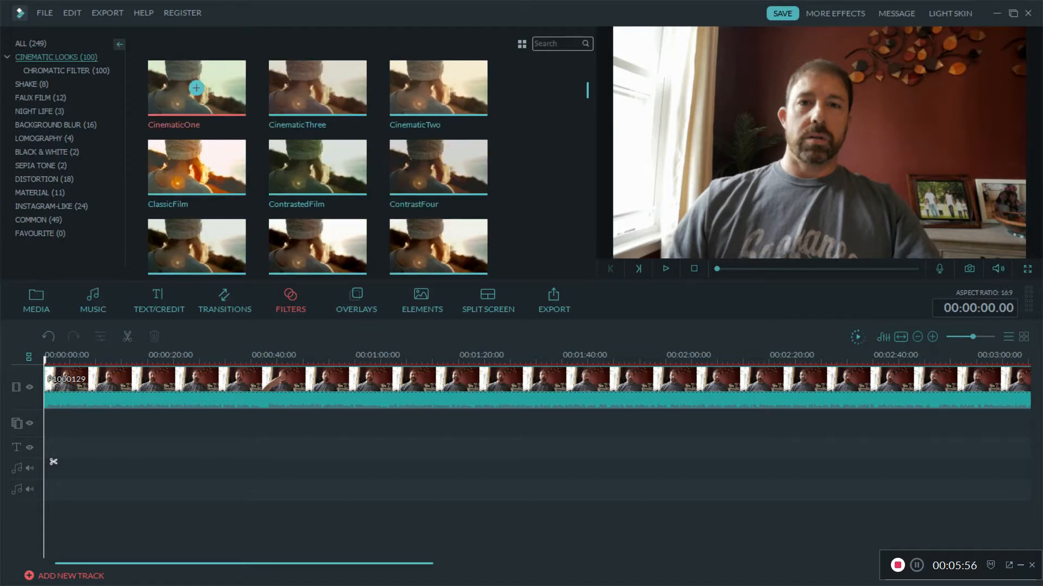
click(223, 103)
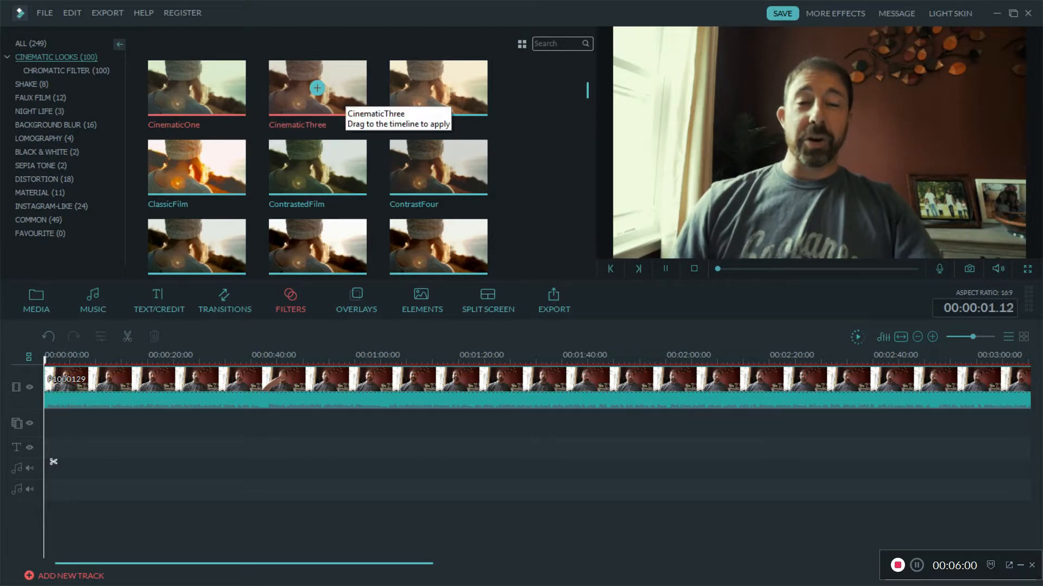
click(343, 96)
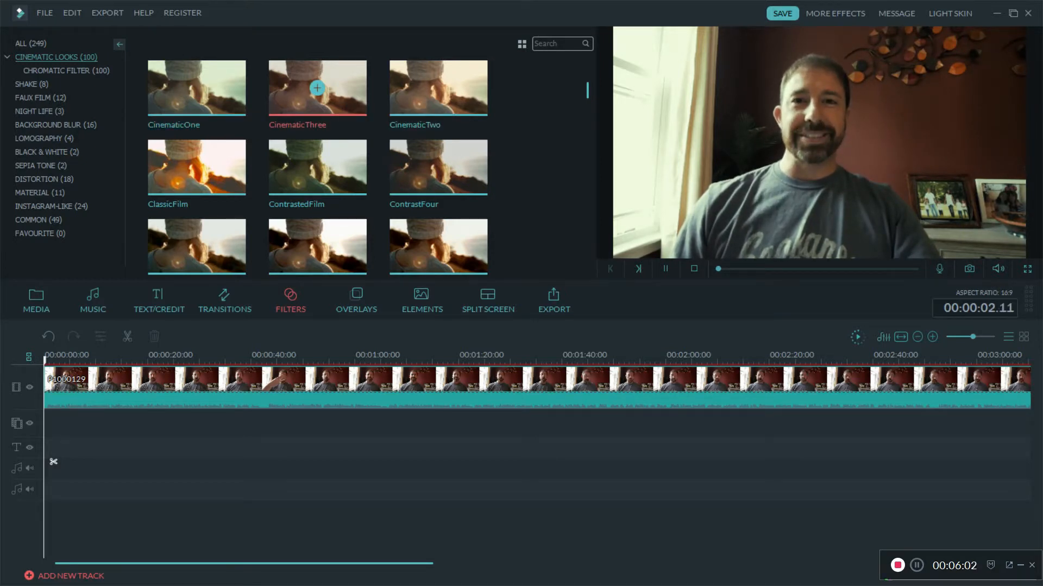
click(319, 167)
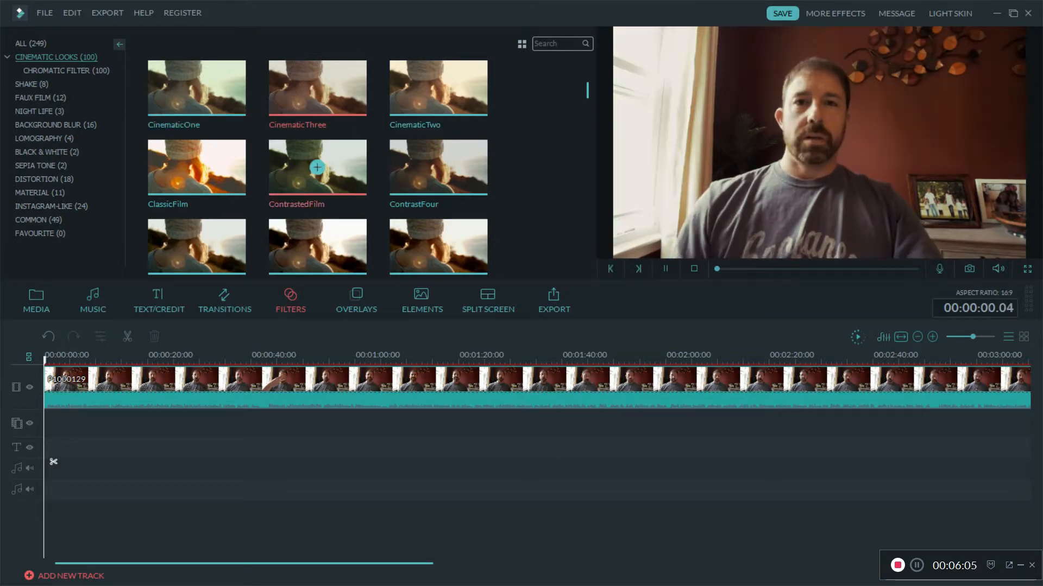
click(462, 98)
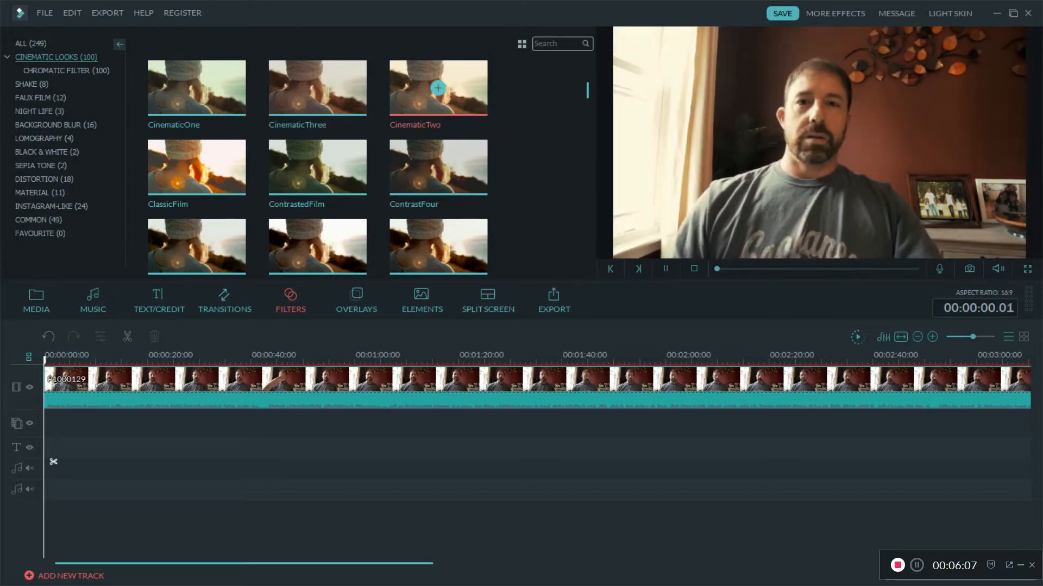
click(317, 88)
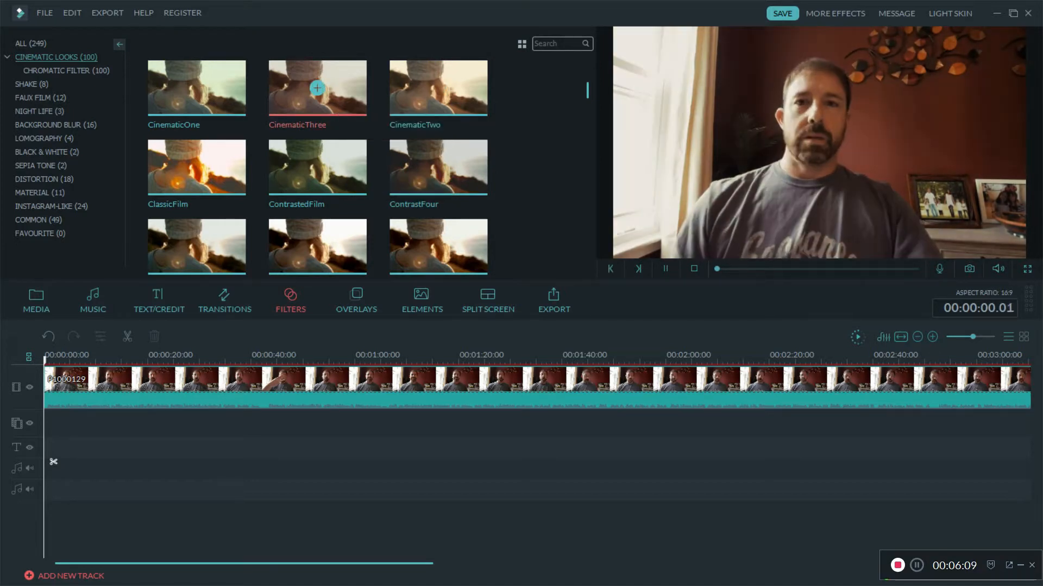
click(318, 168)
Browse the remaining Cinematic Looks filters to the end of the collection and back while the preview plays.
scroll(317, 167, down, 2)
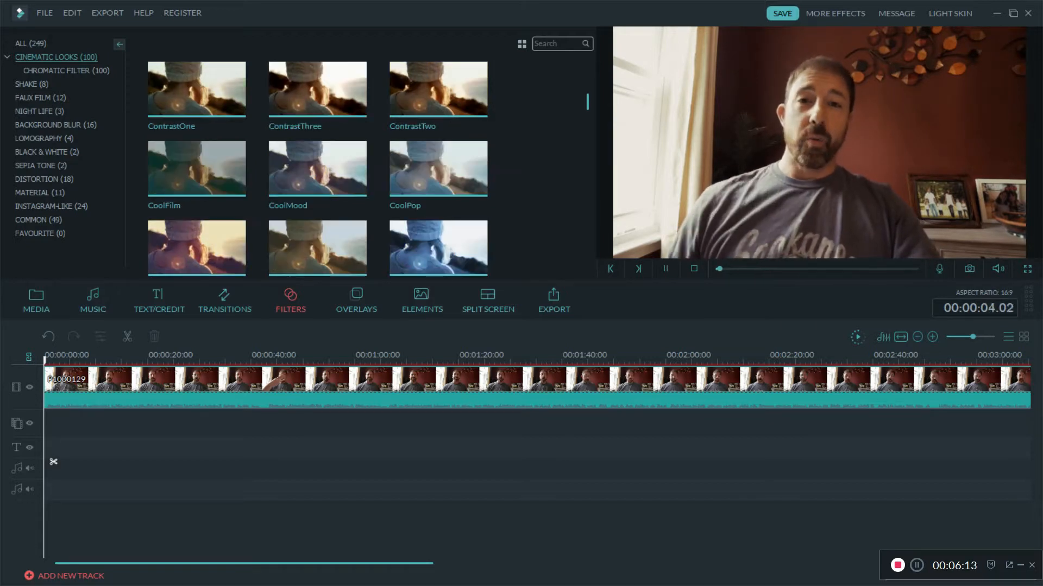
scroll(317, 167, down, 3)
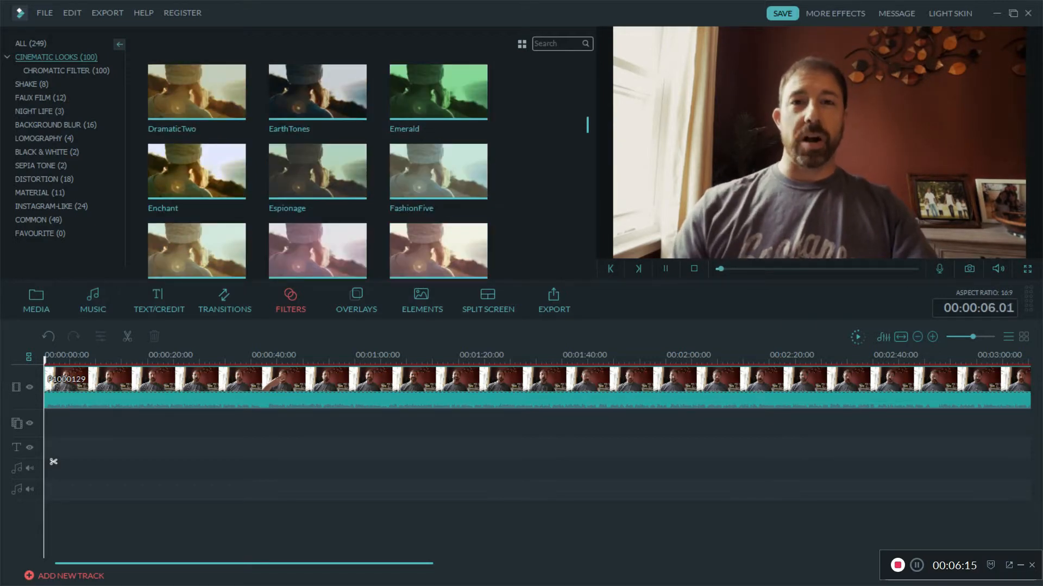
scroll(318, 167, down, 6)
scroll(317, 167, down, 5)
scroll(317, 167, down, 5)
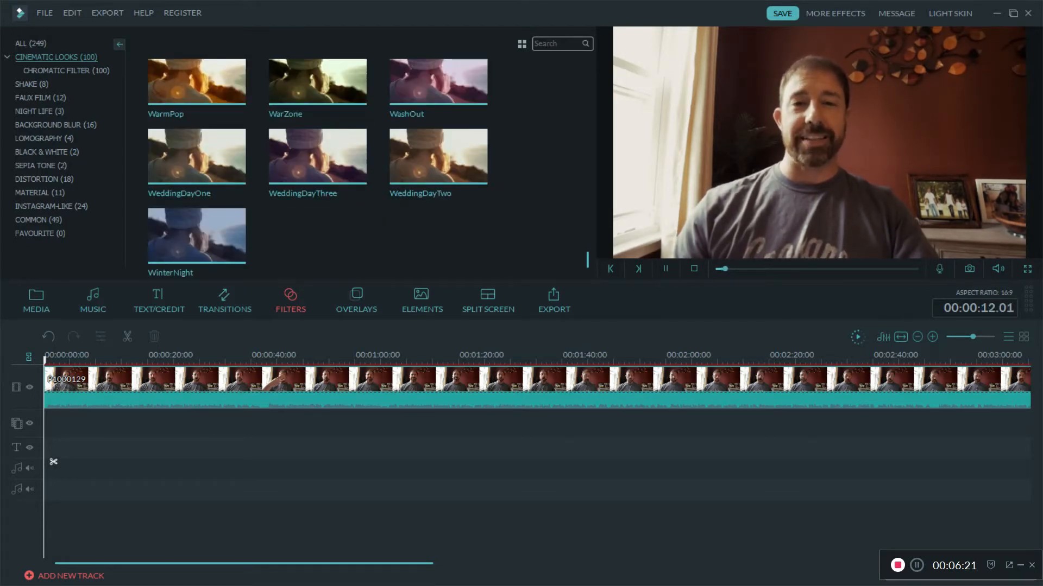
scroll(317, 167, up, 3)
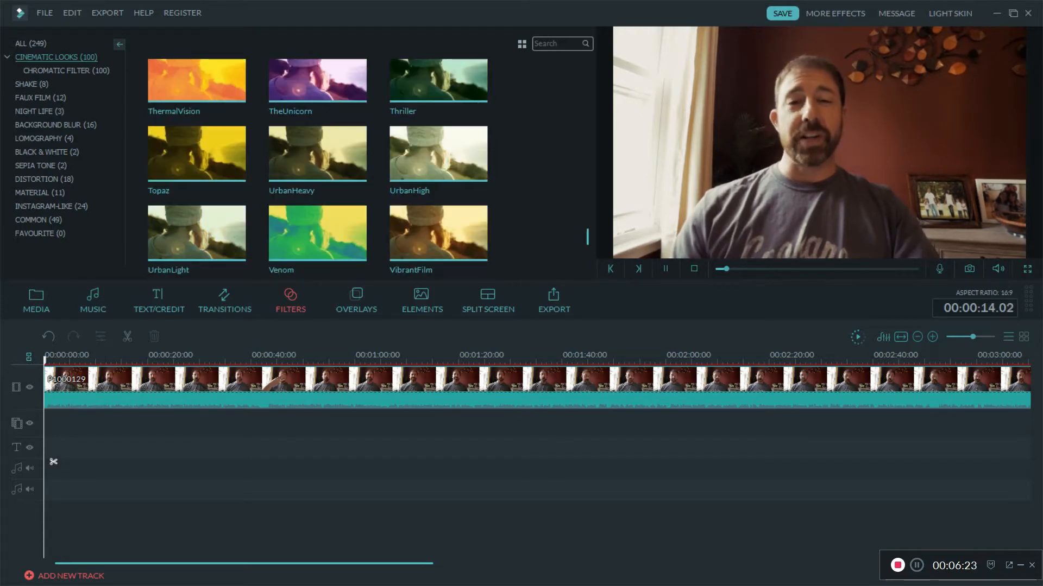
scroll(317, 162, up, 2)
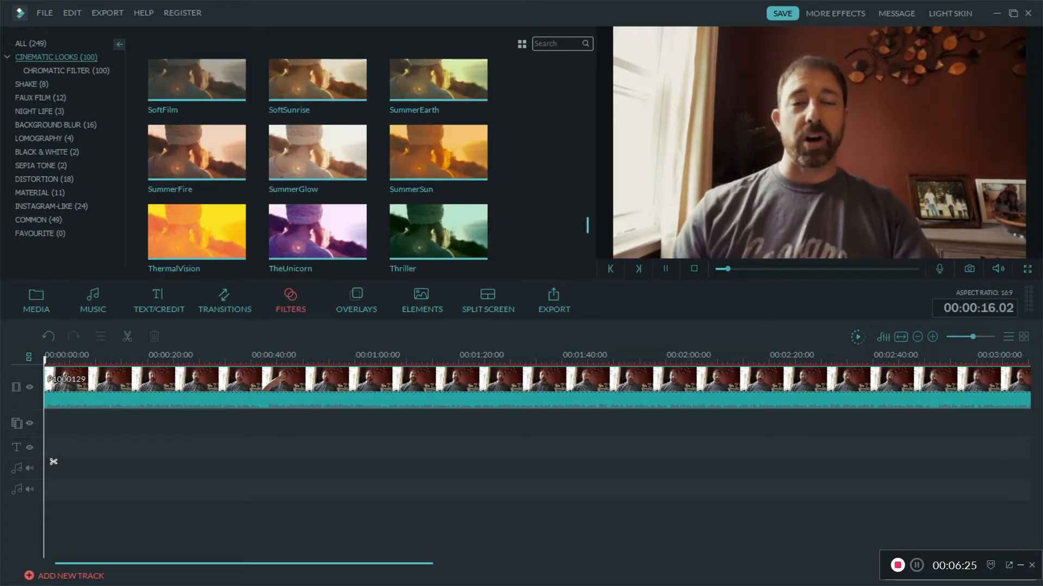
scroll(317, 163, up, 1)
scroll(317, 163, up, 2)
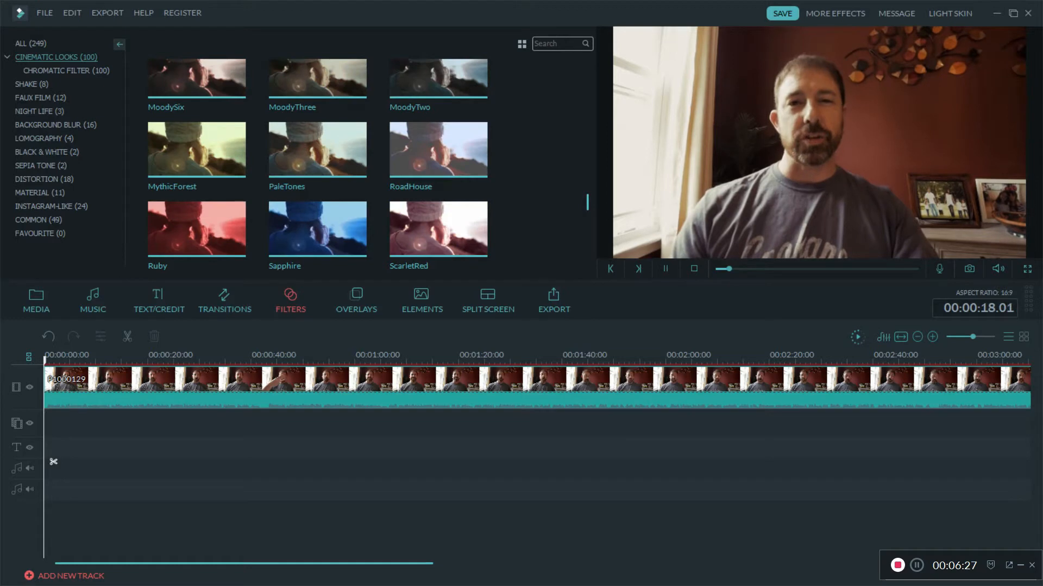
scroll(317, 163, up, 2)
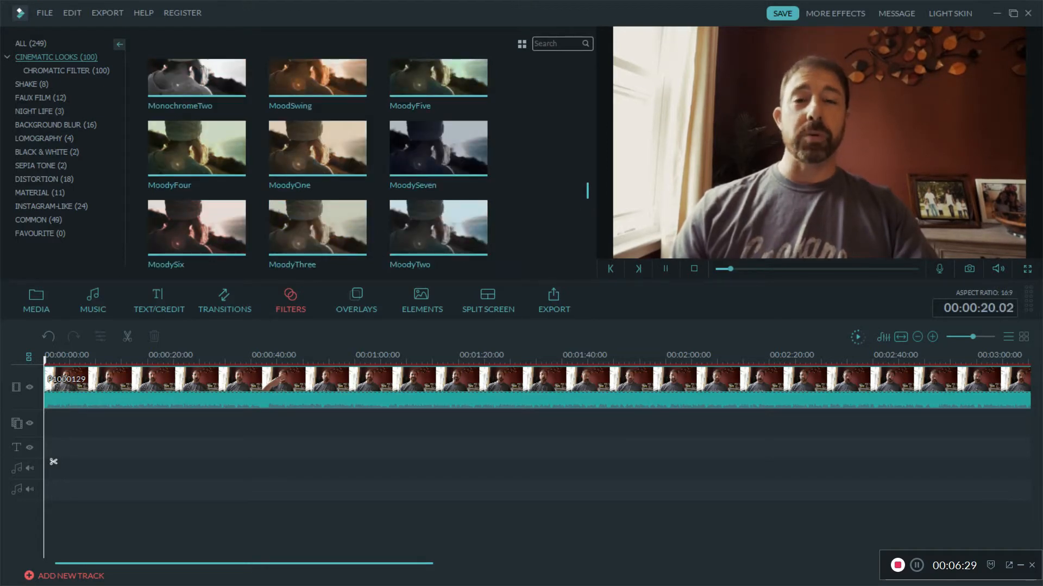
scroll(318, 163, up, 2)
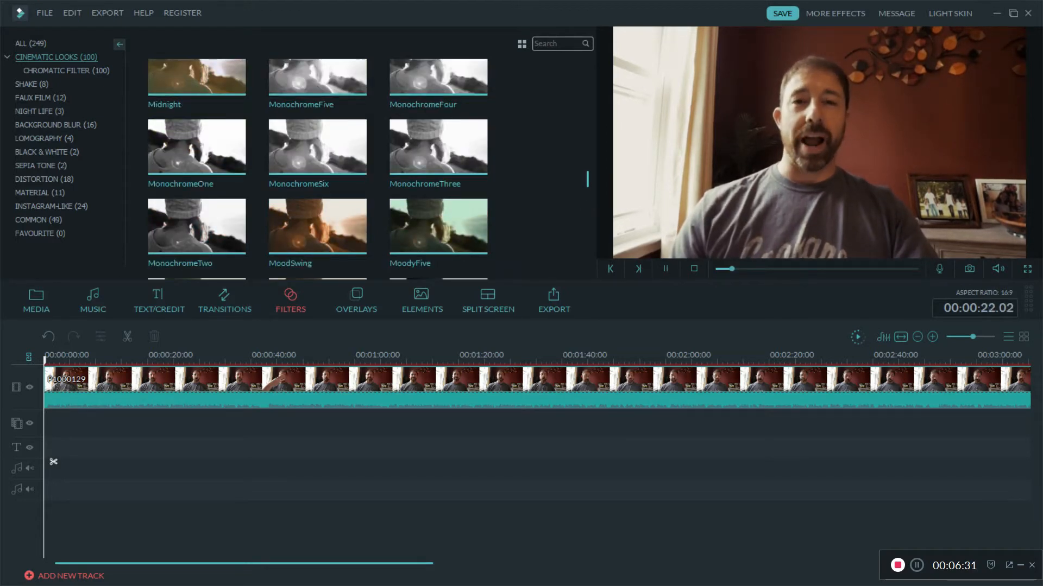
scroll(317, 163, up, 1)
scroll(317, 163, up, 2)
scroll(317, 163, up, 1)
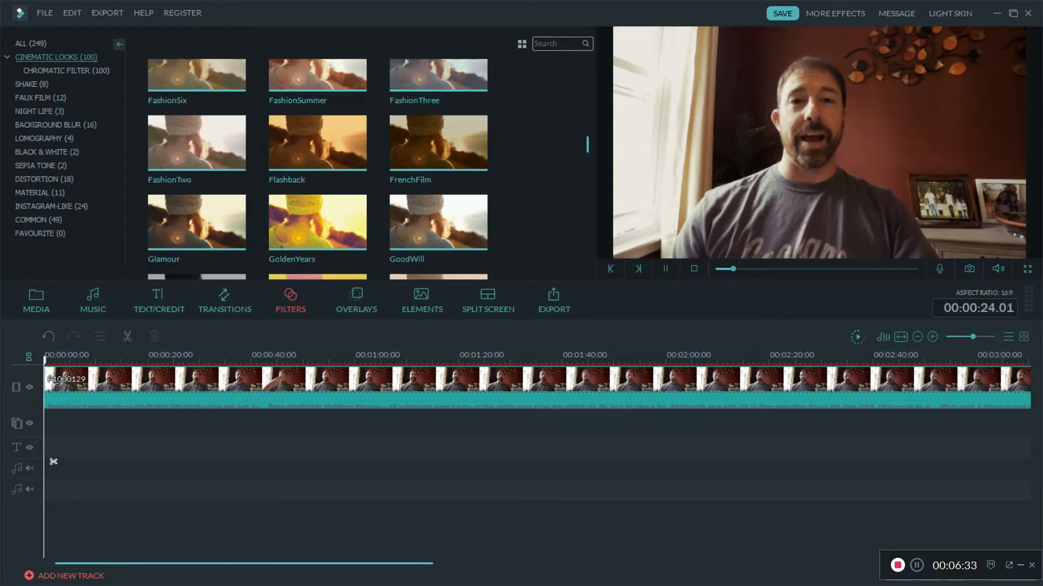
Preview the EarthTones filter from Cinematic Looks on the video.
scroll(318, 163, up, 2)
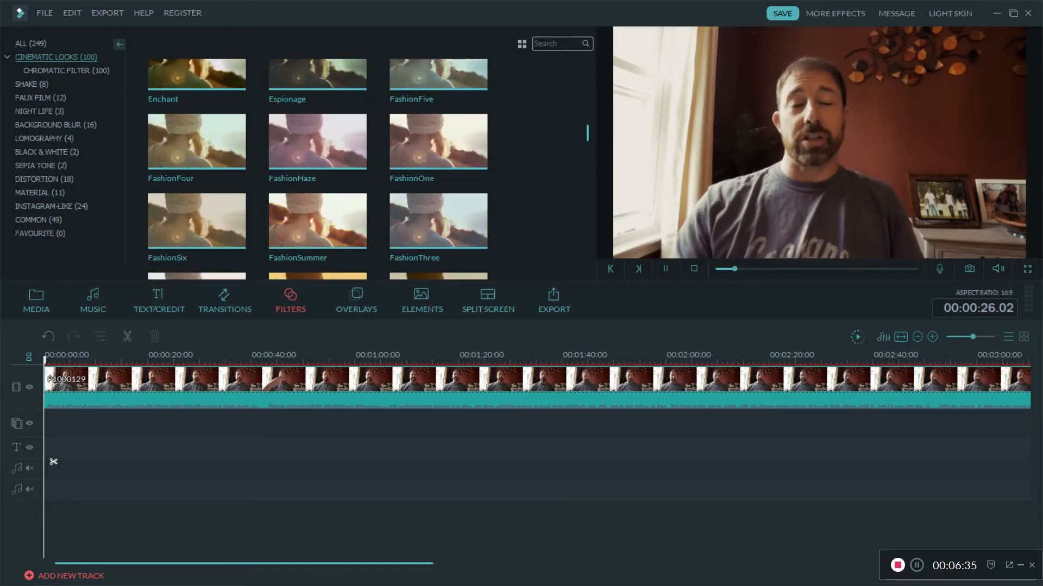
scroll(317, 163, up, 2)
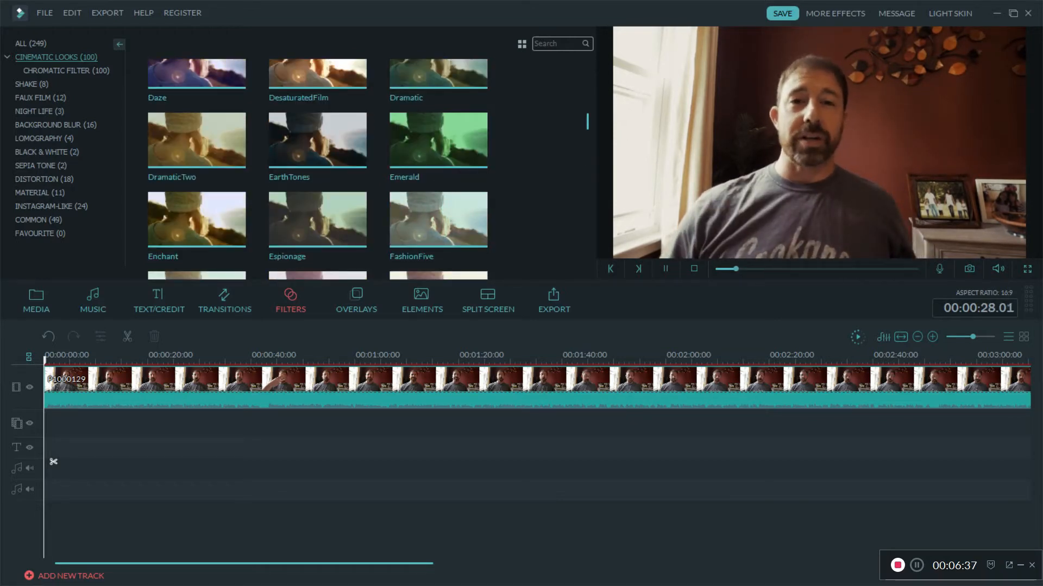
double_click(330, 136)
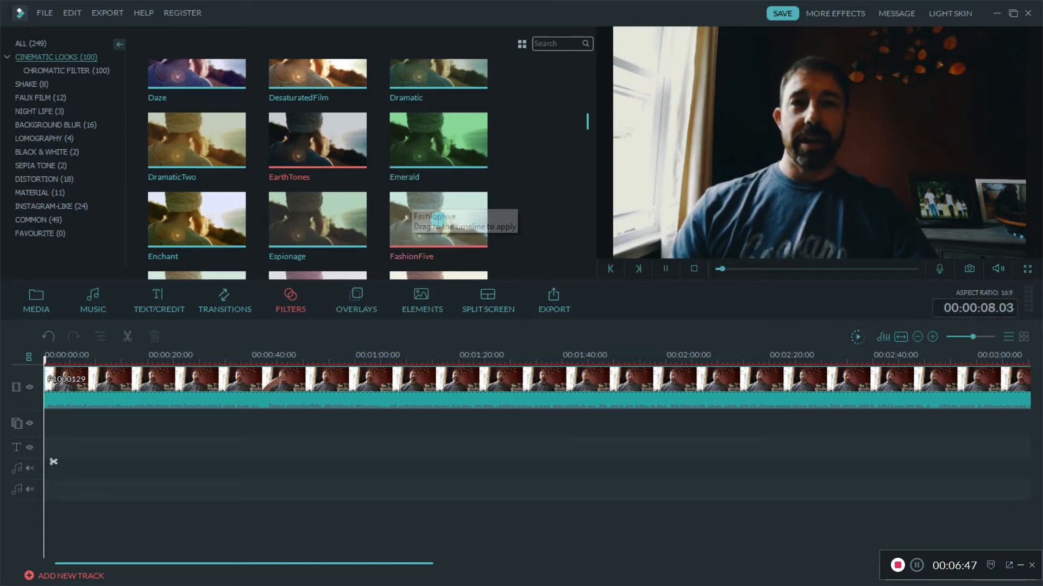
Go back through the contrast and cool filters of Cinematic Looks and preview CinematicThree on the video.
scroll(438, 220, up, 2)
scroll(380, 207, up, 5)
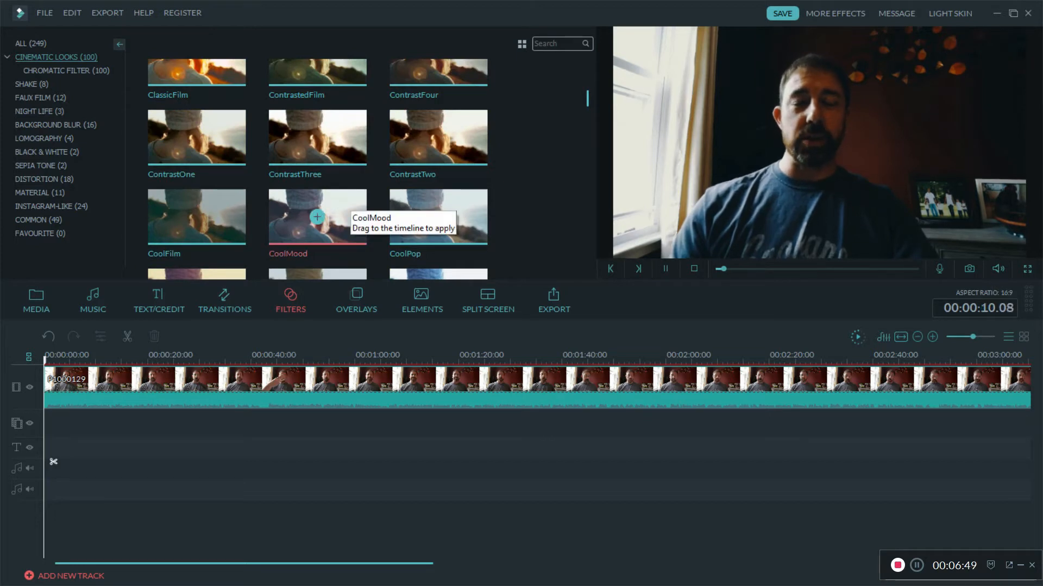
scroll(347, 201, down, 3)
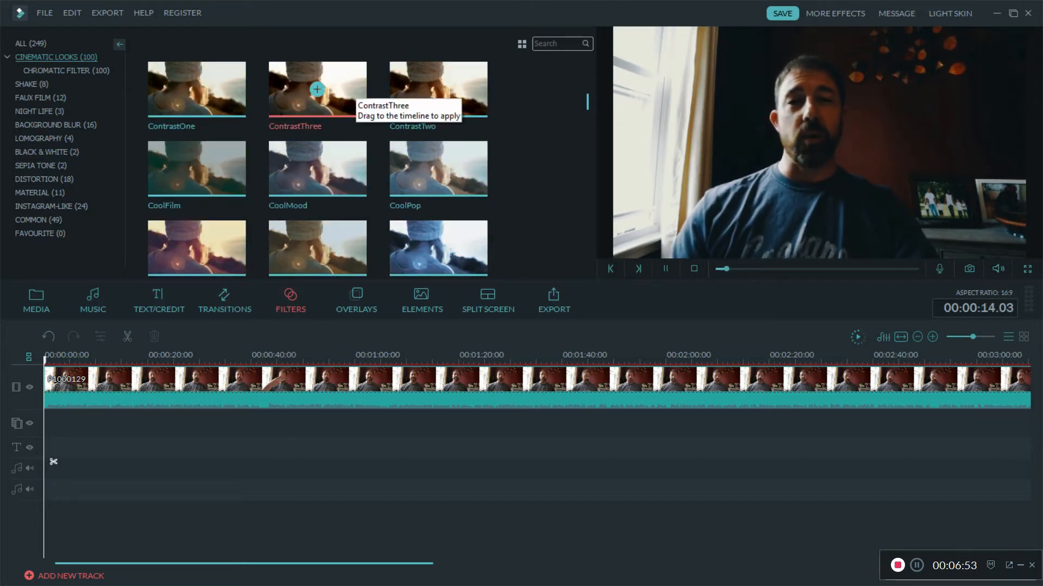
scroll(353, 103, up, 2)
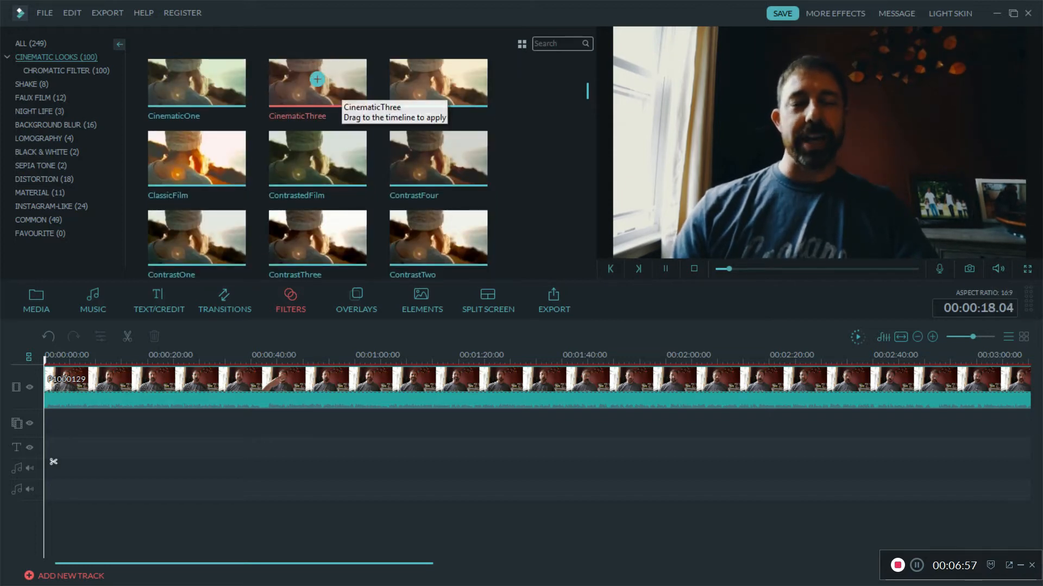
click(317, 79)
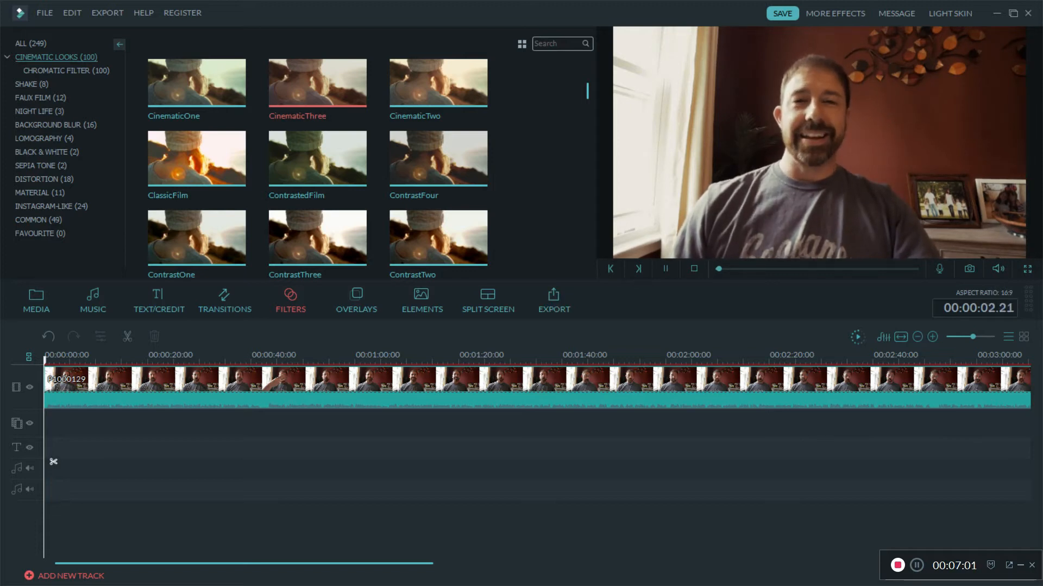
Play a few seconds of the unfiltered timeline and preview the CinematicThree filter again to compare the looks.
click(665, 268)
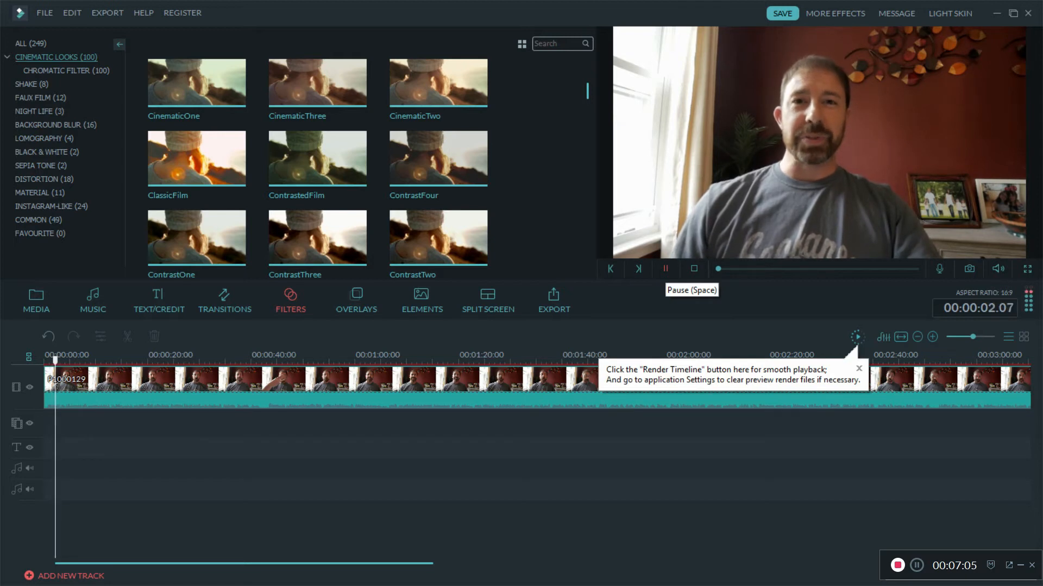
key(space)
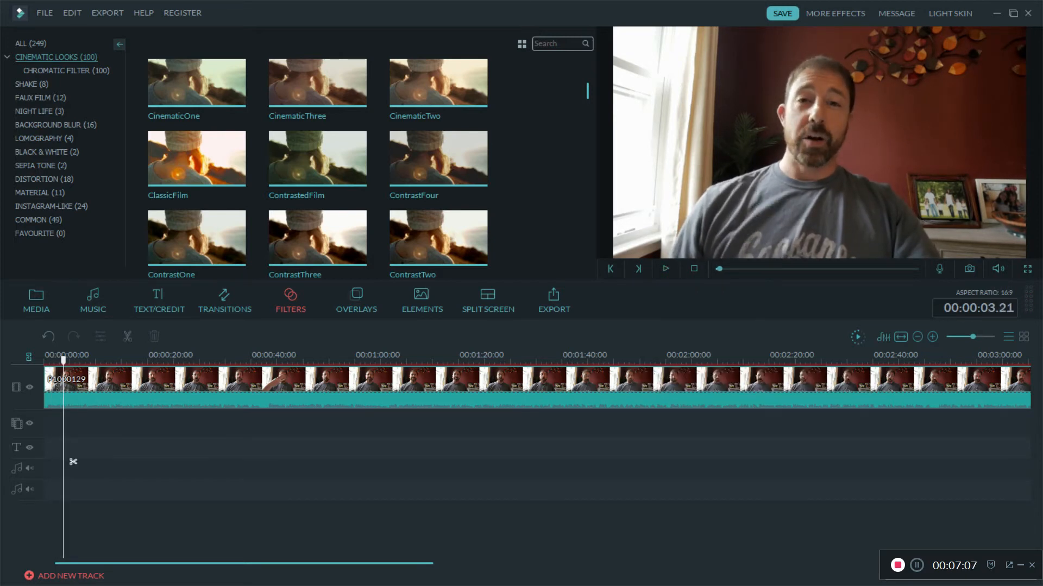
mouse_move(317, 80)
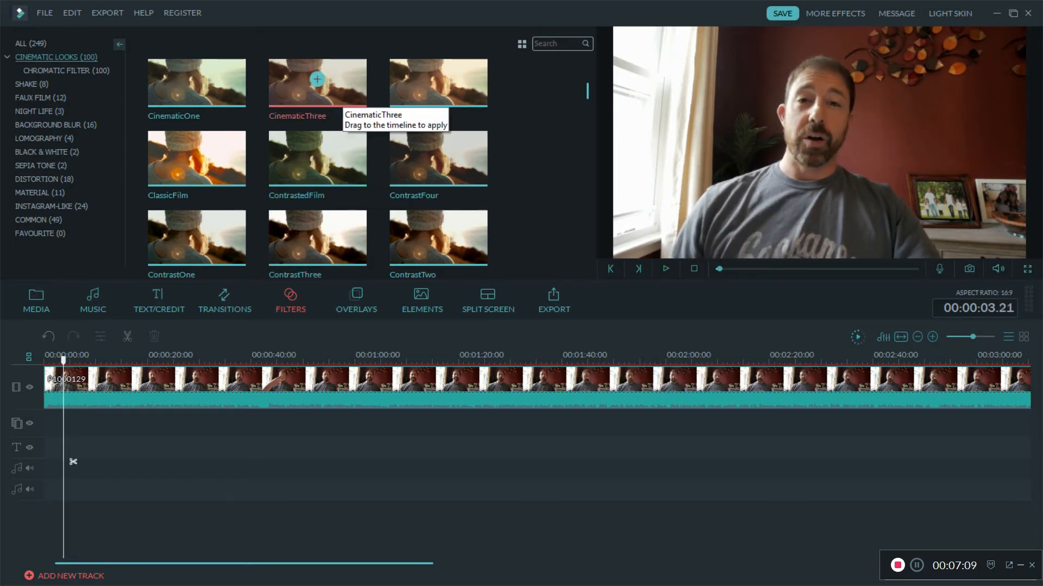
double_click(341, 93)
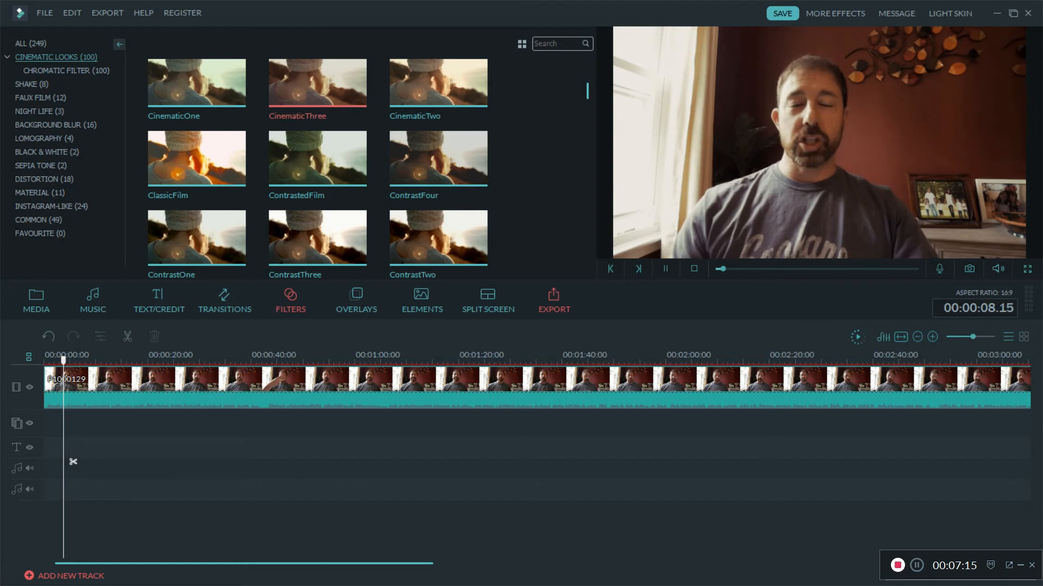
Open the export output settings, look at the YouTube upload options, and close them without exporting.
key(ctrl+e)
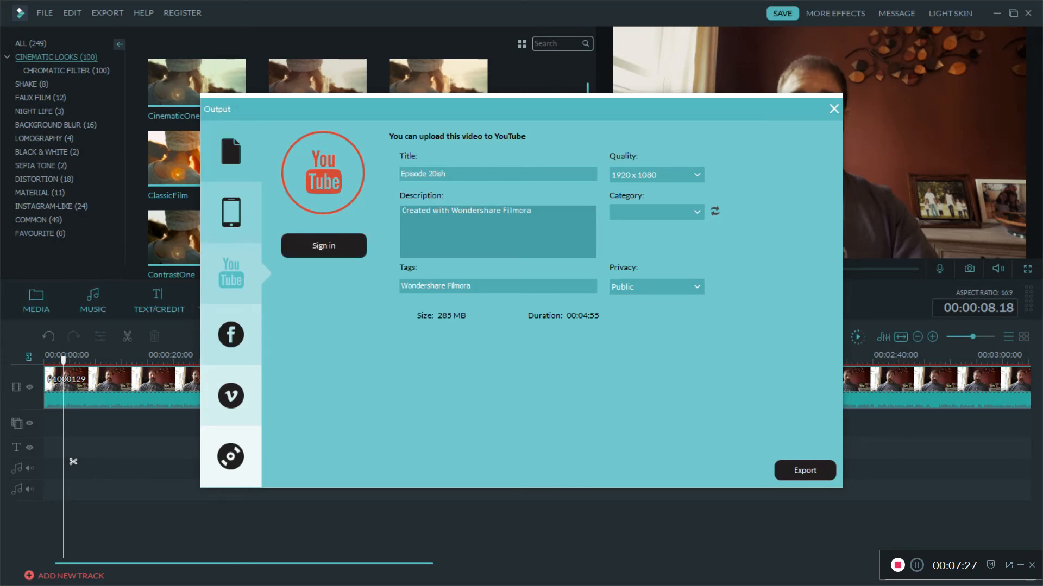
click(834, 108)
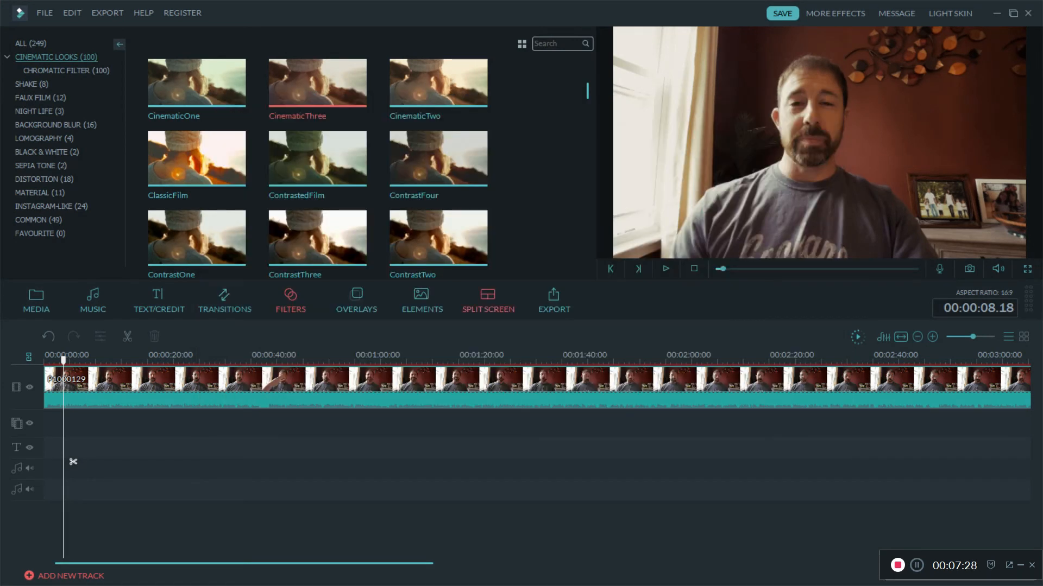